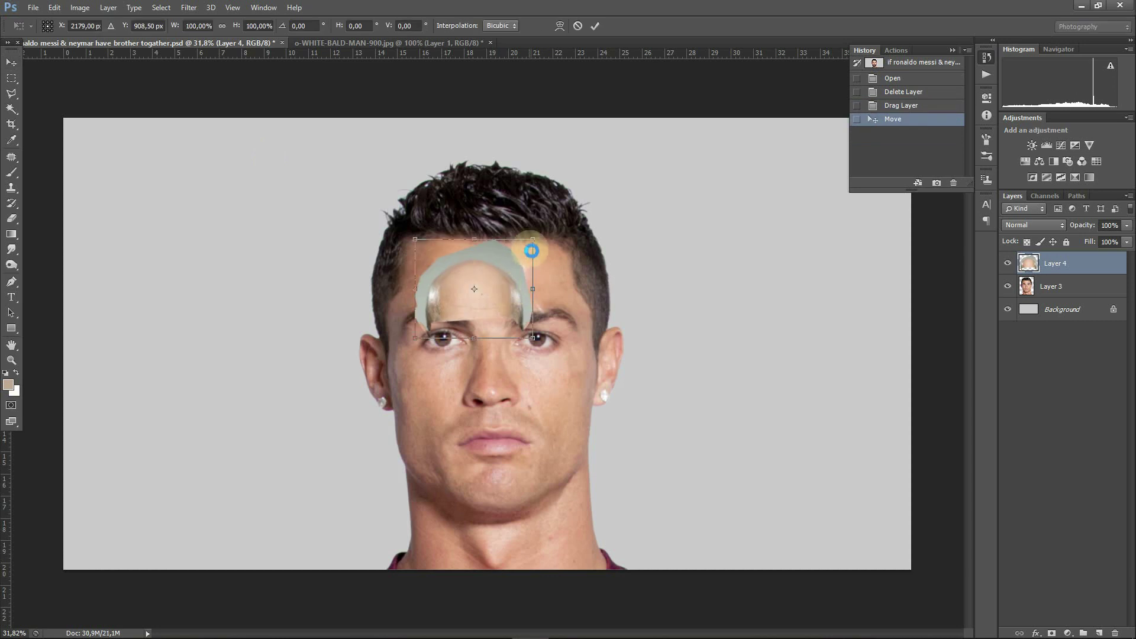
- Scale the bald scalp up over the head, lowering its Fill to align it
{"action": "mouse_move", "coordinate": [532, 251]}
{"action": "left_mouse_down"}
{"action": "mouse_move", "coordinate": [515, 246]}
{"action": "mouse_move", "coordinate": [580, 172]}
{"action": "mouse_move", "coordinate": [614, 157]}
{"action": "mouse_move", "coordinate": [592, 193]}
{"action": "left_mouse_up"}
{"action": "left_click_drag", "start_coordinate": [640, 240], "coordinate": [653, 236]}
{"action": "left_click_drag", "start_coordinate": [471, 97], "coordinate": [477, 85]}
{"action": "left_click_drag", "start_coordinate": [1104, 252], "coordinate": [1100, 255]}
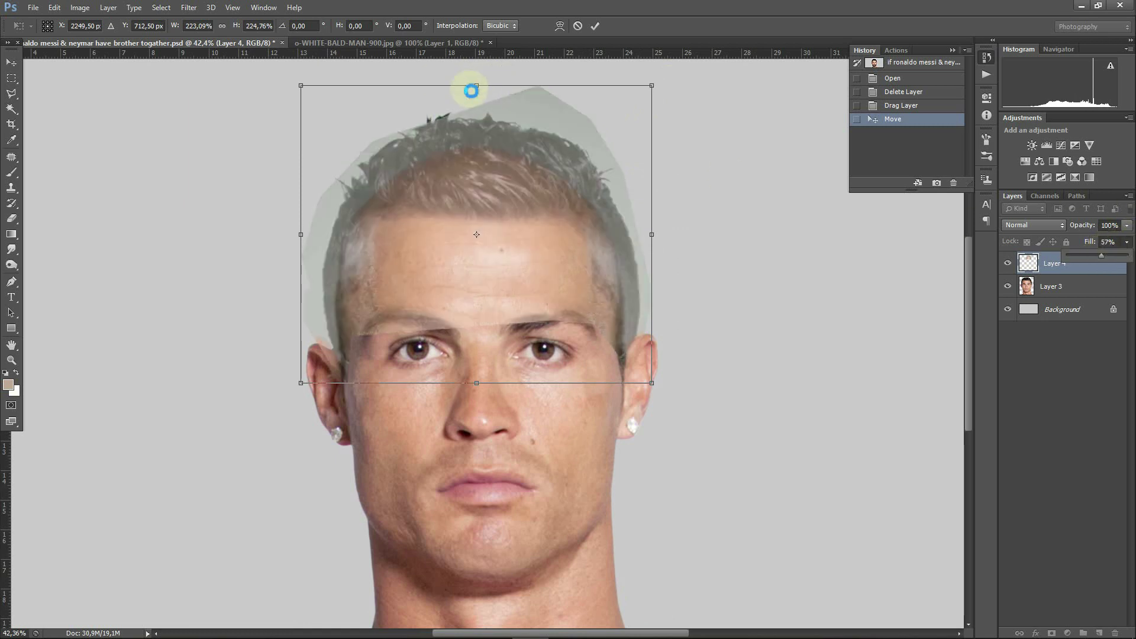
{"action": "left_click_drag", "start_coordinate": [300, 235], "coordinate": [302, 234]}
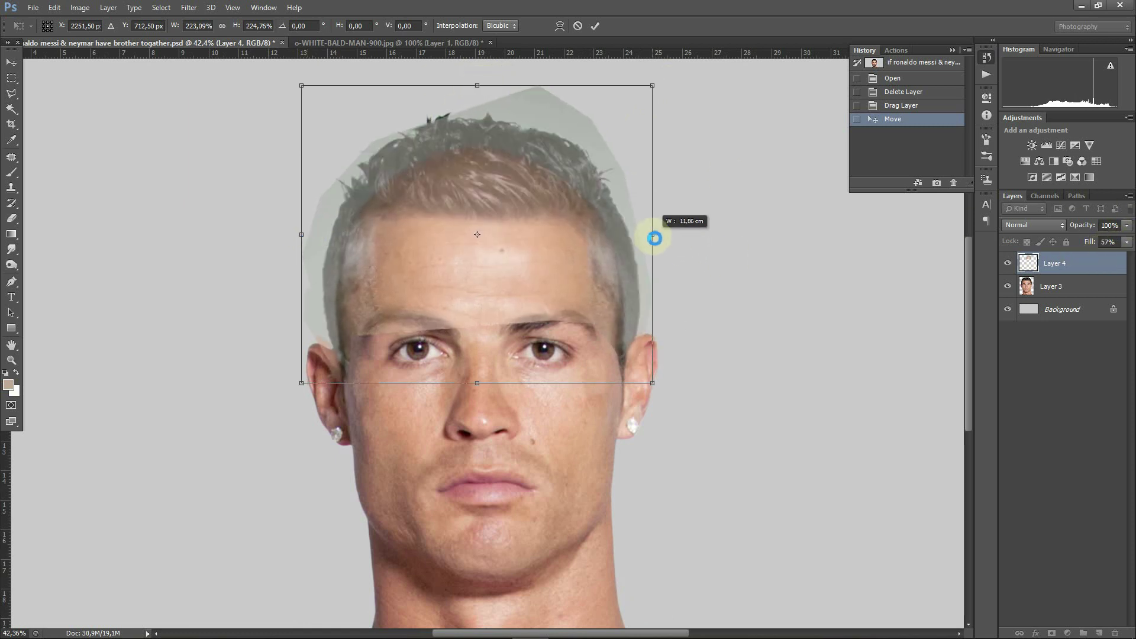
- Warp the scalp to the head's shape, commit it, and restore Fill to 100%
{"action": "right_click", "coordinate": [521, 215]}
{"action": "left_click", "coordinate": [533, 309]}
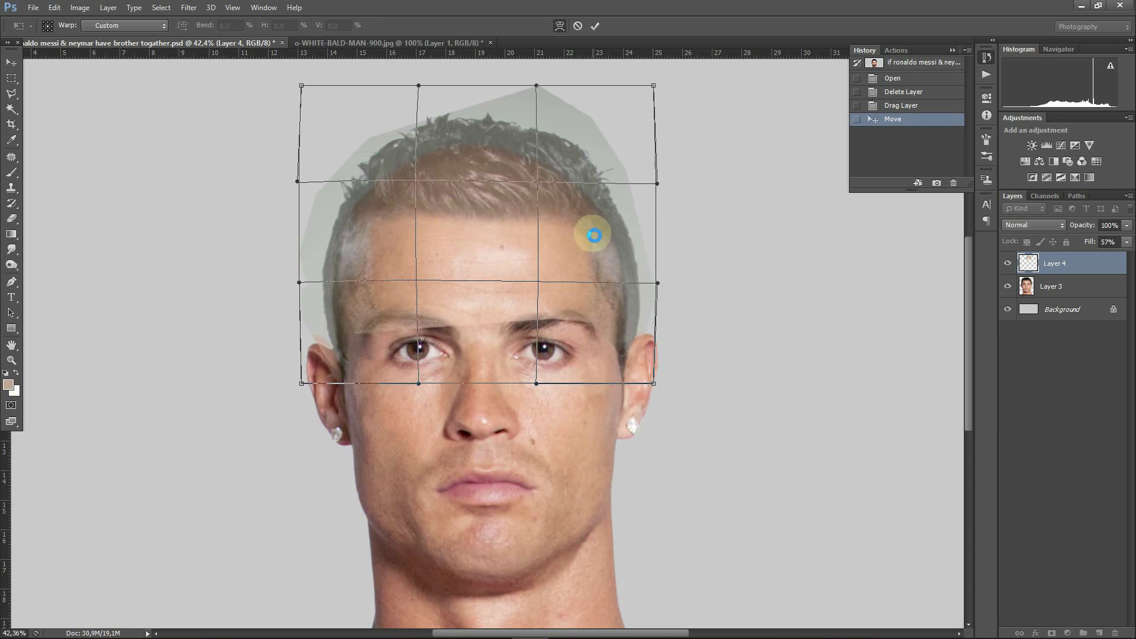
{"action": "left_click", "coordinate": [595, 25]}
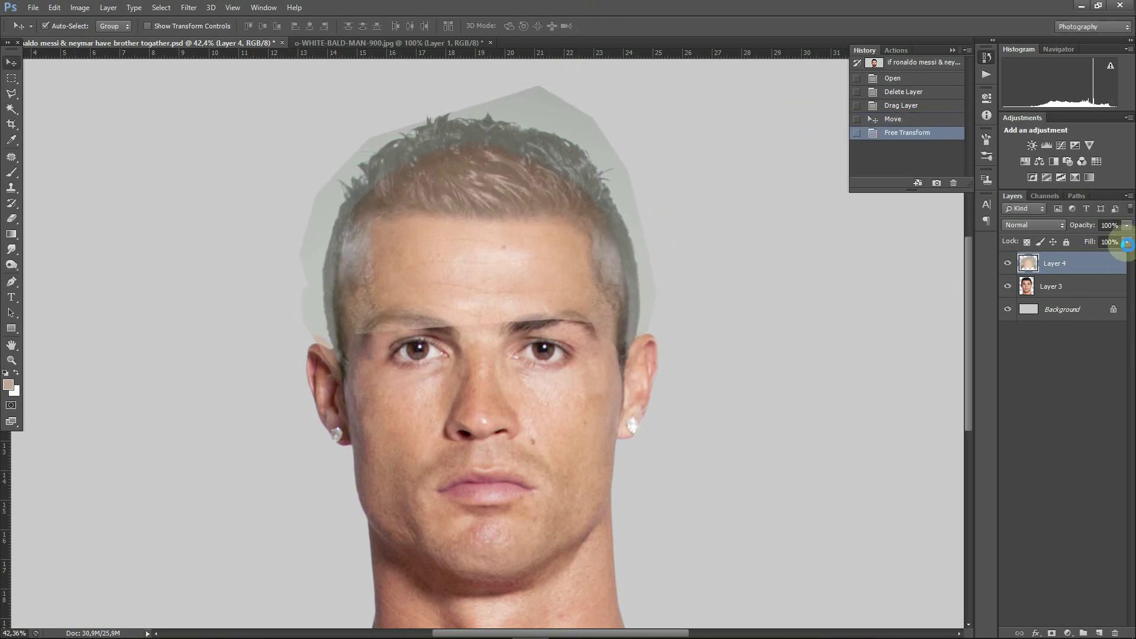
{"action": "left_click_drag", "start_coordinate": [1126, 242], "coordinate": [1128, 242]}
- Erase the scalp's lower edge above the eyebrows, then magic-wand the grey-green backdrop
{"action": "key", "text": "e"}
{"action": "right_click", "coordinate": [395, 365]}
{"action": "mouse_move", "coordinate": [385, 355]}
{"action": "left_mouse_down"}
{"action": "mouse_move", "coordinate": [393, 337]}
{"action": "mouse_move", "coordinate": [577, 333]}
{"action": "mouse_move", "coordinate": [367, 331]}
{"action": "left_mouse_up"}
{"action": "key", "text": "w"}
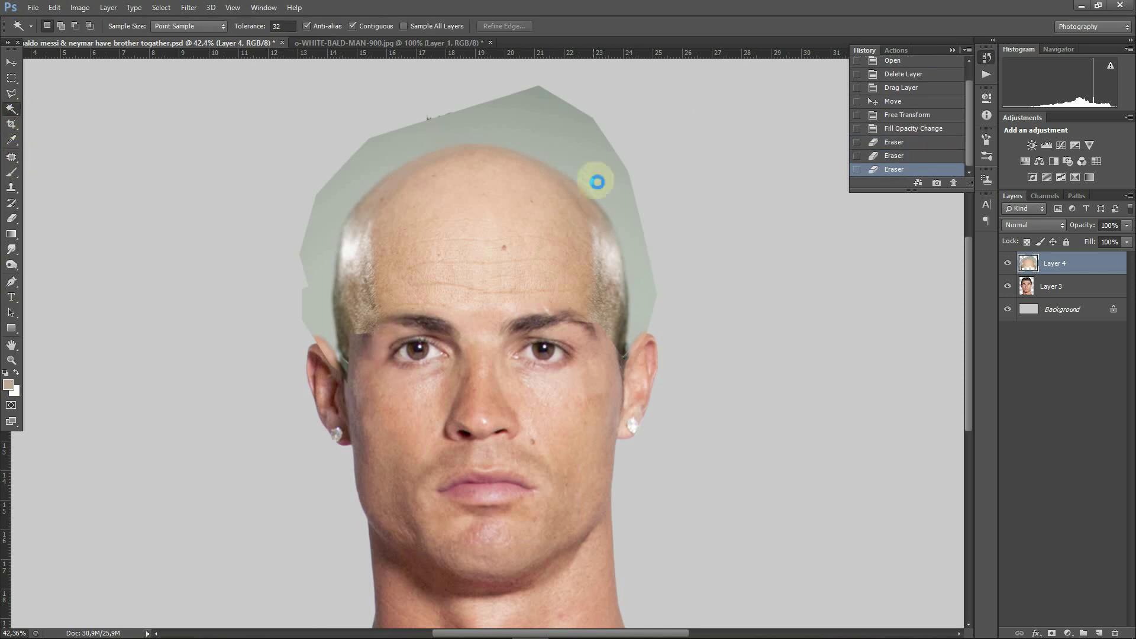
{"action": "left_click", "coordinate": [596, 182]}
- Paint a Quick Selection over the grey-green backdrop along the head edges and right temple
{"action": "right_click", "coordinate": [11, 109]}
{"action": "left_click", "coordinate": [53, 104]}
{"action": "scroll", "coordinate": [299, 260], "scroll_direction": "up", "scroll_amount": 3}
{"action": "mouse_move", "coordinate": [299, 261]}
{"action": "left_mouse_down"}
{"action": "mouse_move", "coordinate": [319, 140]}
{"action": "mouse_move", "coordinate": [231, 175]}
{"action": "mouse_move", "coordinate": [278, 368]}
{"action": "left_mouse_up"}
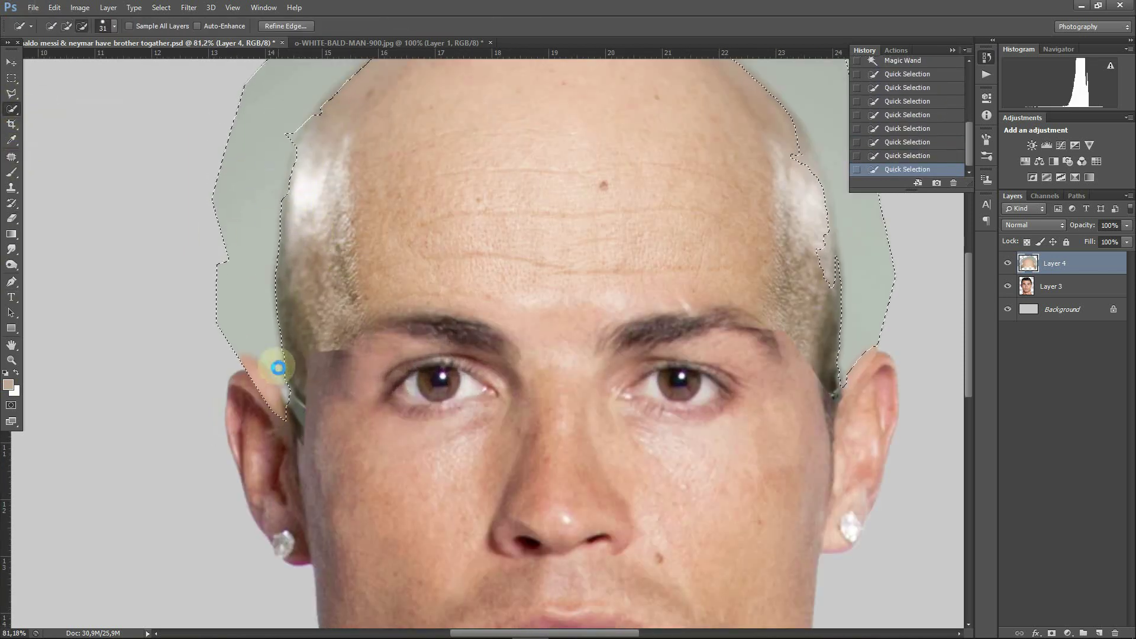
{"action": "left_click_drag", "start_coordinate": [299, 172], "coordinate": [286, 135]}
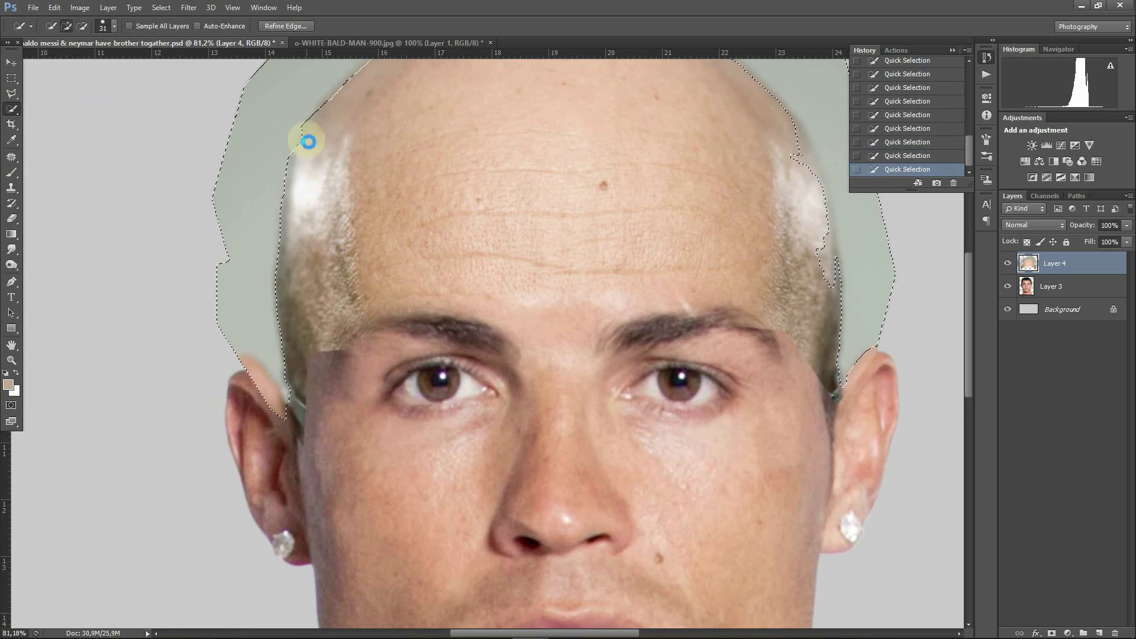
{"action": "scroll", "coordinate": [603, 127], "scroll_direction": "down", "scroll_amount": 3}
{"action": "scroll", "coordinate": [647, 223], "scroll_direction": "up", "scroll_amount": 2}
{"action": "mouse_move", "coordinate": [647, 223]}
{"action": "left_mouse_down"}
{"action": "mouse_move", "coordinate": [674, 305]}
{"action": "mouse_move", "coordinate": [649, 213]}
{"action": "mouse_move", "coordinate": [710, 261]}
{"action": "mouse_move", "coordinate": [703, 214]}
{"action": "mouse_move", "coordinate": [733, 413]}
{"action": "left_mouse_up"}
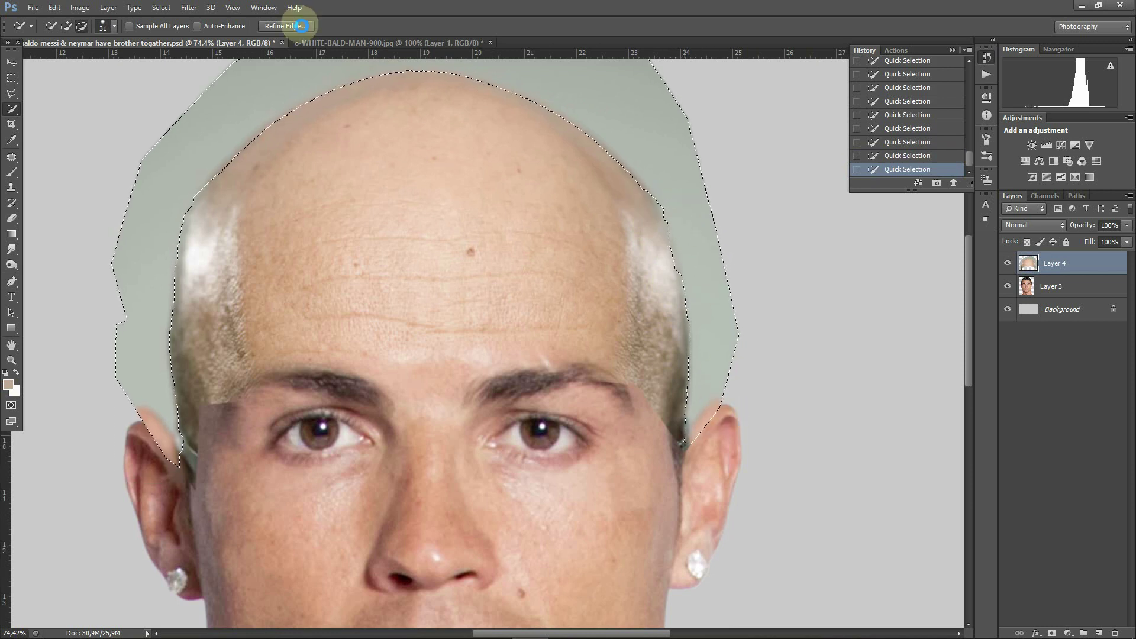
- Invert the selection with Select > Inverse so only the scalp is selected
{"action": "left_click", "coordinate": [301, 26]}
{"action": "left_click", "coordinate": [797, 399]}
{"action": "left_click", "coordinate": [161, 7]}
{"action": "left_click", "coordinate": [178, 66]}
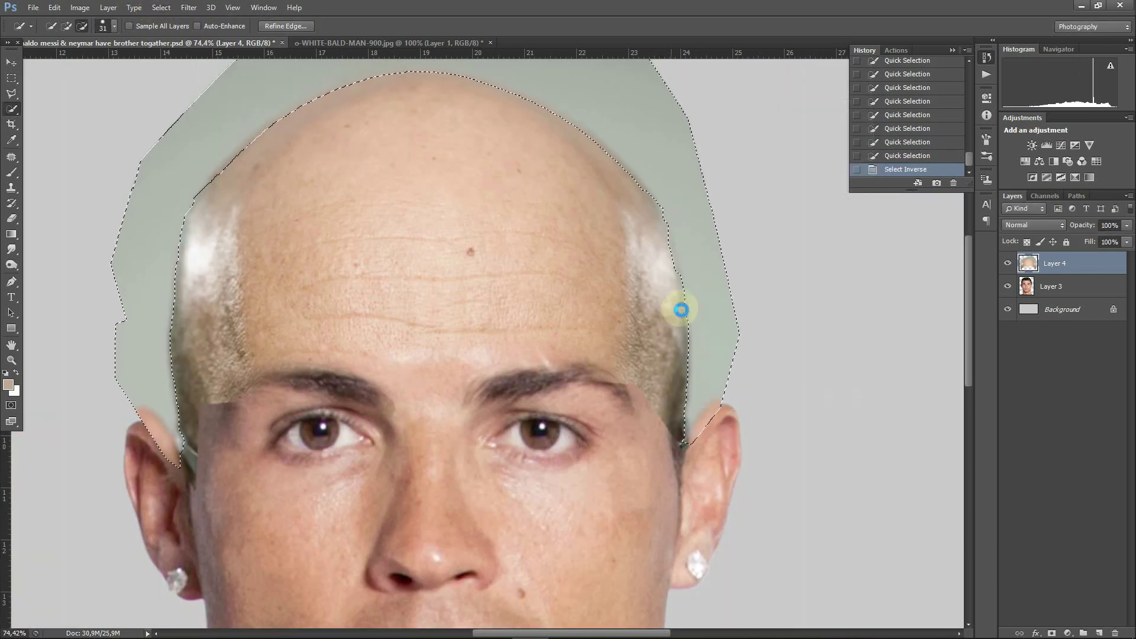
- Brush the scalp's edge along the right hairline in Refine Edge, previewing on black
{"action": "left_click", "coordinate": [301, 26]}
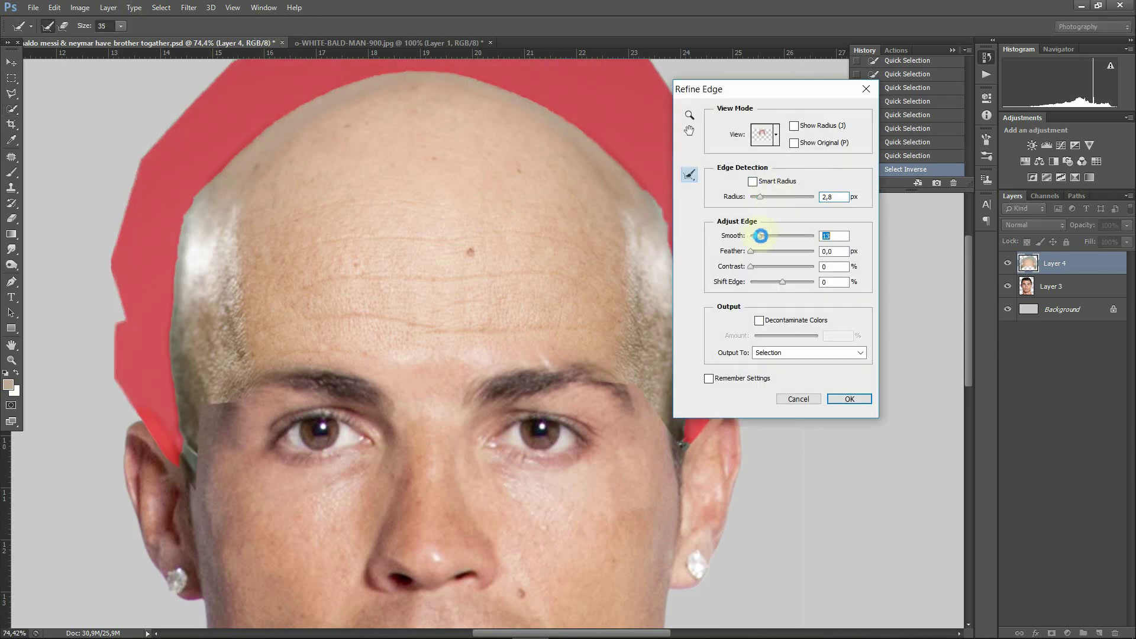
{"action": "left_click_drag", "start_coordinate": [772, 106], "coordinate": [866, 216]}
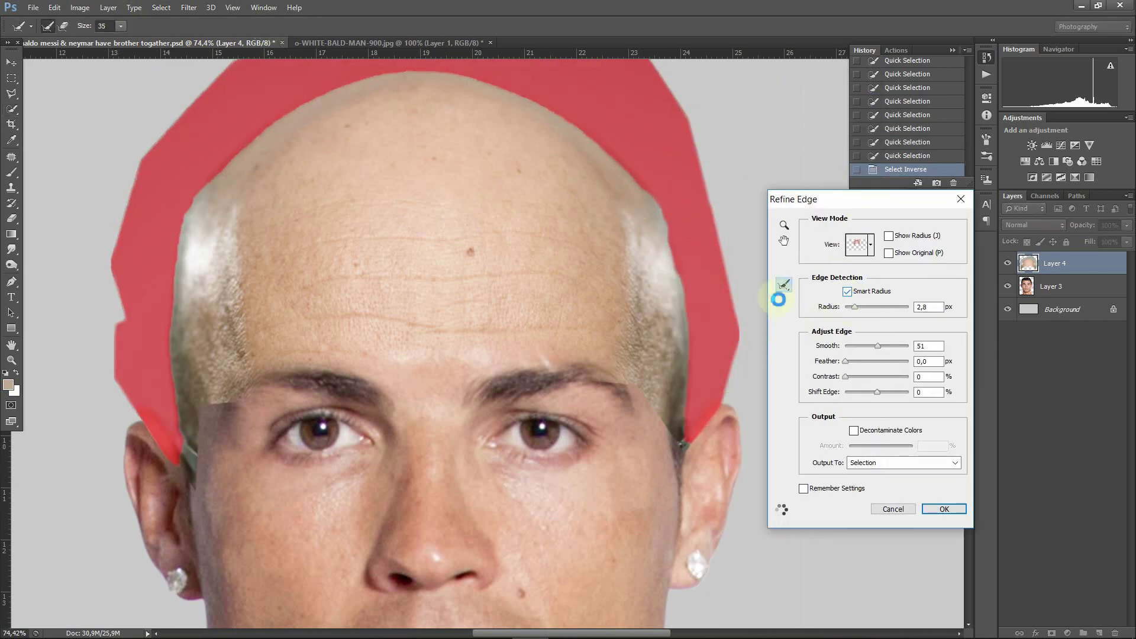
{"action": "scroll", "coordinate": [656, 195], "scroll_direction": "up", "scroll_amount": 2}
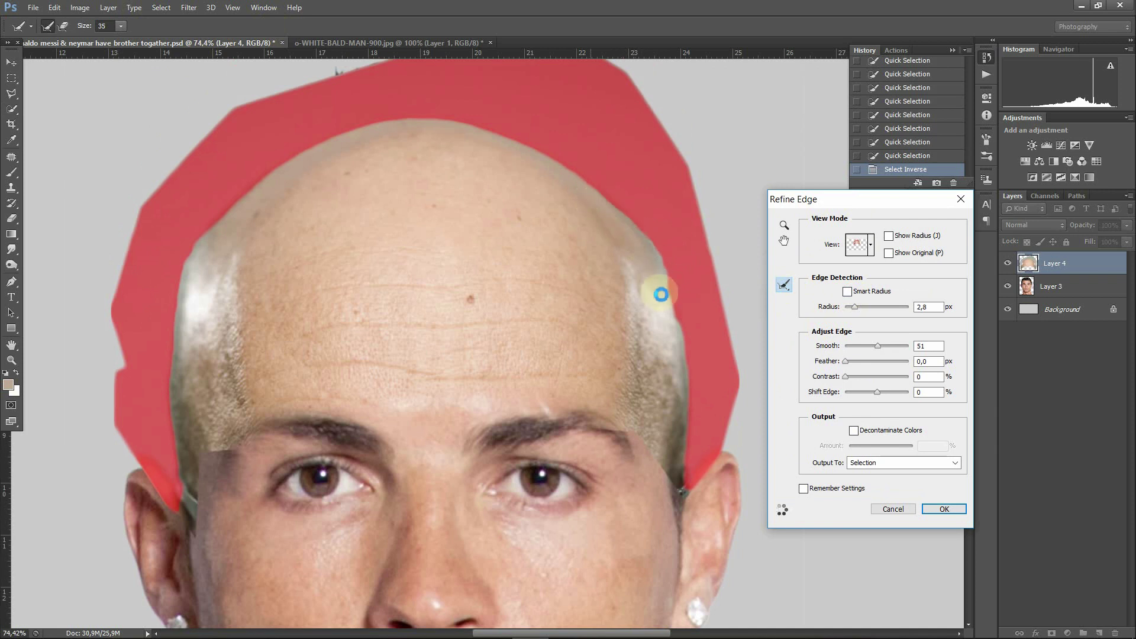
{"action": "mouse_move", "coordinate": [638, 258]}
{"action": "left_mouse_down"}
{"action": "mouse_move", "coordinate": [671, 340]}
{"action": "mouse_move", "coordinate": [588, 177]}
{"action": "left_mouse_up"}
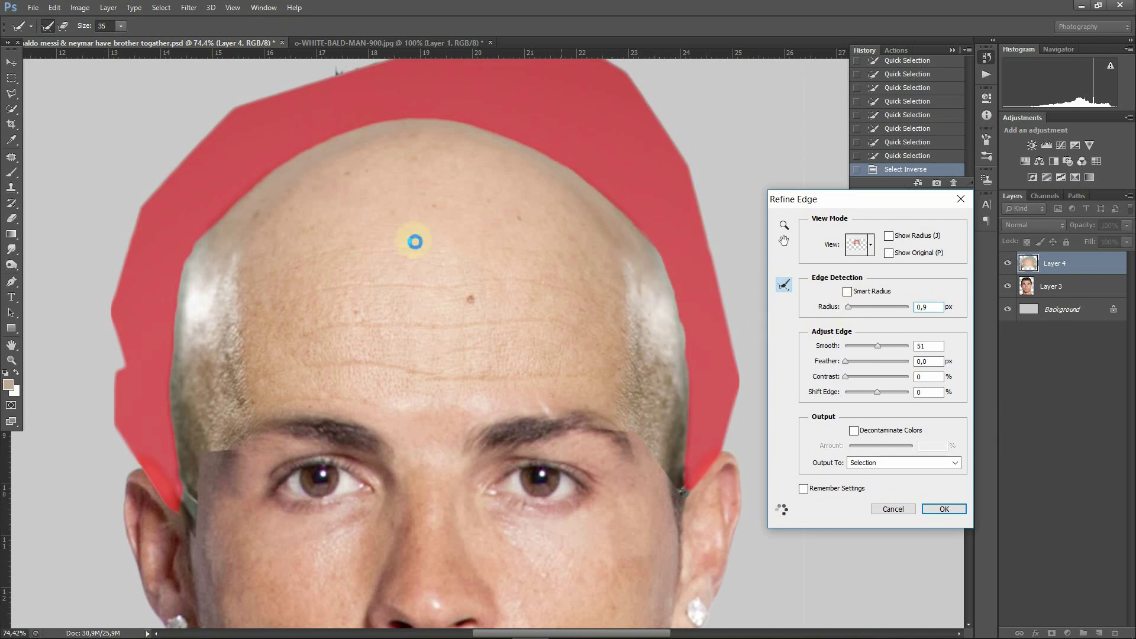
{"action": "left_click", "coordinate": [878, 308]}
{"action": "mouse_move", "coordinate": [633, 279]}
{"action": "left_mouse_down"}
{"action": "mouse_move", "coordinate": [667, 348]}
{"action": "mouse_move", "coordinate": [604, 220]}
{"action": "left_mouse_up"}
{"action": "left_click", "coordinate": [632, 266]}
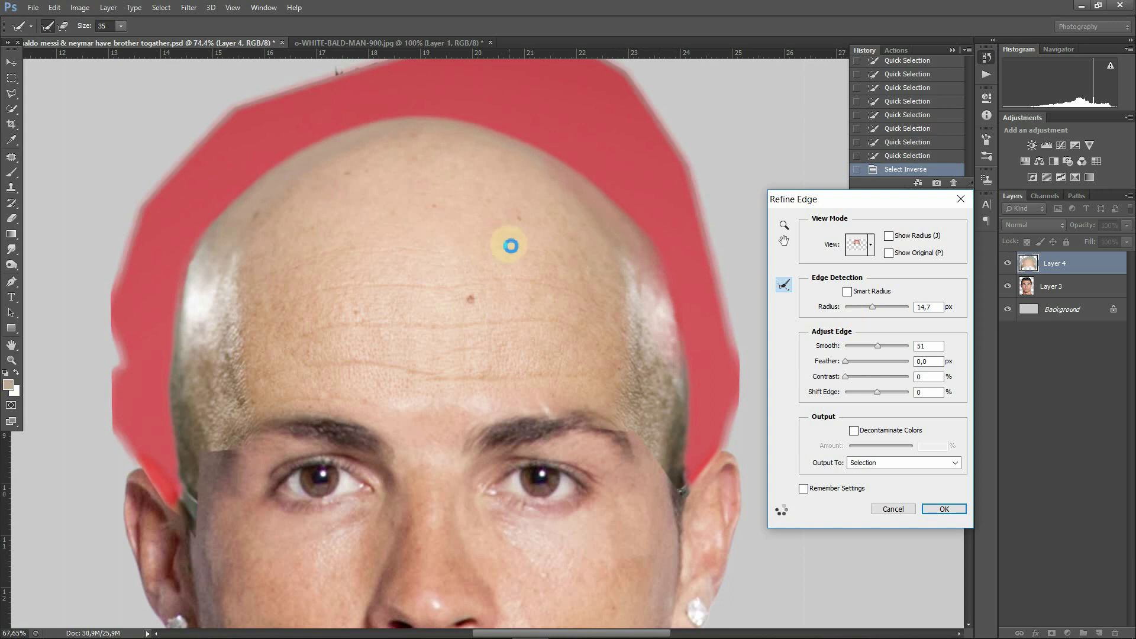
{"action": "scroll", "coordinate": [510, 281], "scroll_direction": "down", "scroll_amount": 1}
{"action": "key", "text": "f"}
{"action": "left_click_drag", "start_coordinate": [521, 278], "coordinate": [609, 329]}
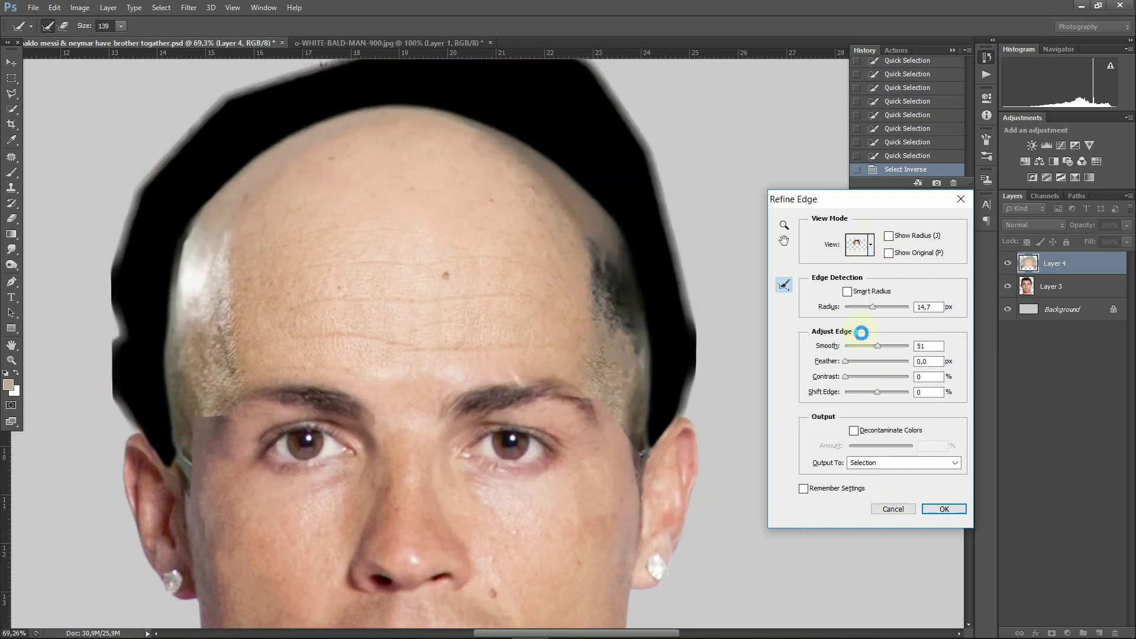
{"action": "key", "text": "Escape"}
- Set Refine Edge to Radius 7,2 px, Smooth 22, Contrast 11%, Shift Edge -12%, slight Feather
{"action": "left_click", "coordinate": [284, 29]}
{"action": "left_click_drag", "start_coordinate": [846, 346], "coordinate": [861, 347]}
{"action": "left_click_drag", "start_coordinate": [846, 307], "coordinate": [868, 308]}
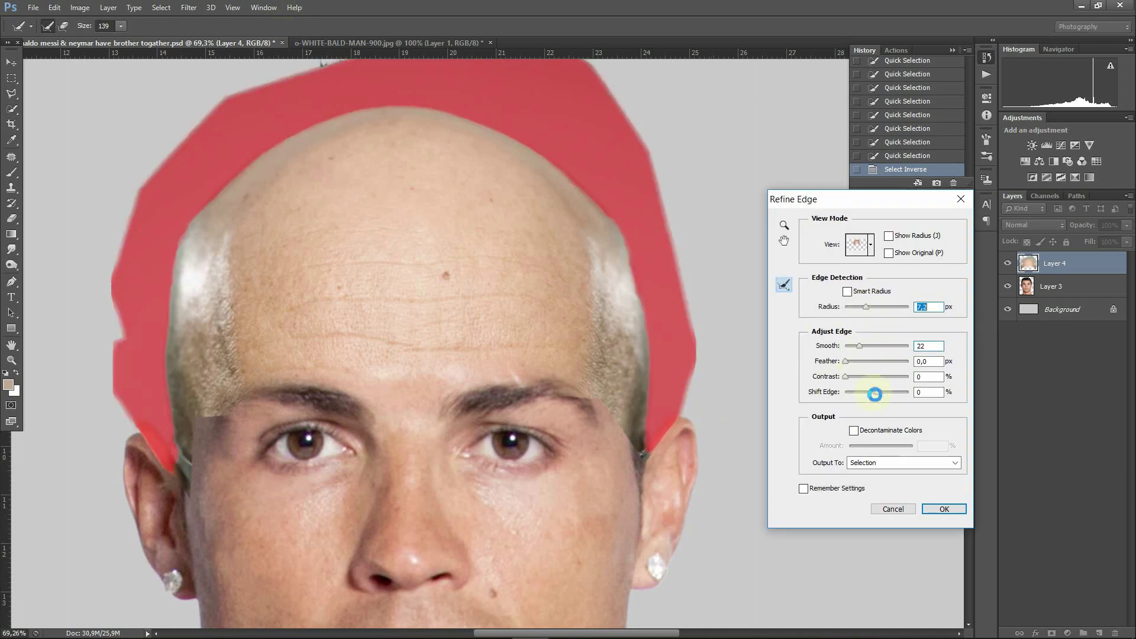
{"action": "left_click_drag", "start_coordinate": [859, 364], "coordinate": [869, 362]}
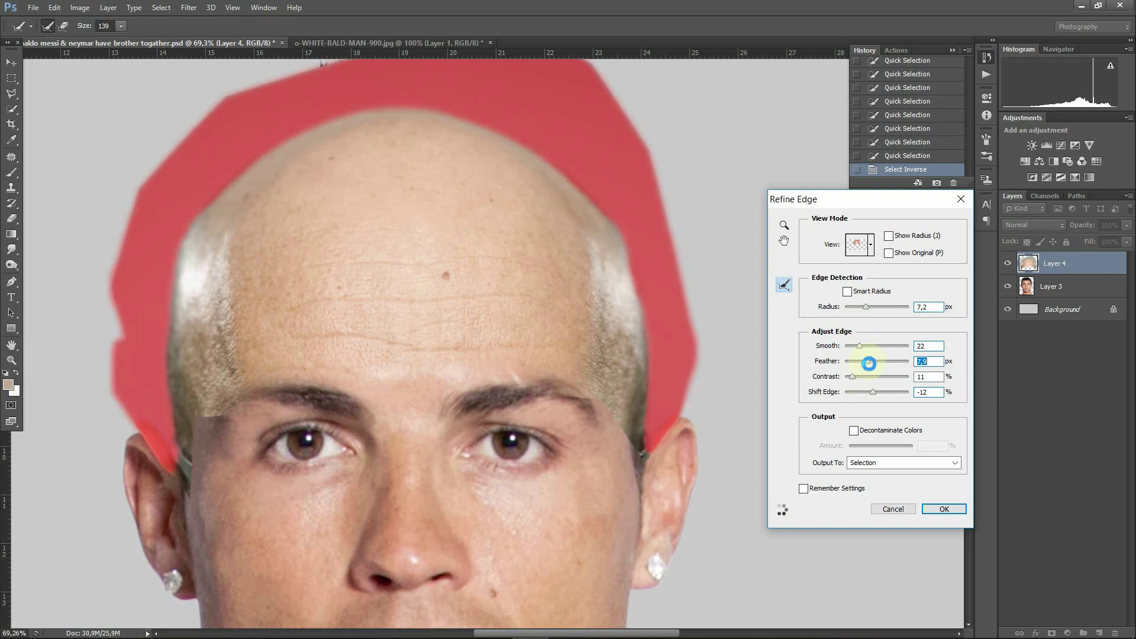
{"action": "left_click", "coordinate": [943, 508]}
- Add a layer mask from the refined selection, apply it permanently, and deselect
{"action": "left_click", "coordinate": [1051, 632]}
{"action": "left_click", "coordinate": [1056, 263], "text": "ctrl"}
{"action": "right_click", "coordinate": [1056, 263]}
{"action": "left_click", "coordinate": [1023, 307]}
{"action": "key", "text": "ctrl+d"}
{"action": "scroll", "coordinate": [571, 139], "scroll_direction": "down", "scroll_amount": 1}
- Erase leftover dark hair outside the scalp at the right temple and left head outline
{"action": "key", "text": "e"}
{"action": "left_click", "coordinate": [159, 394]}
{"action": "scroll", "coordinate": [650, 195], "scroll_direction": "down", "scroll_amount": 1}
{"action": "key", "text": "alt+bracketleft"}
{"action": "left_click_drag", "start_coordinate": [592, 201], "coordinate": [521, 248]}
{"action": "mouse_move", "coordinate": [597, 254]}
{"action": "left_mouse_down"}
{"action": "mouse_move", "coordinate": [506, 191]}
{"action": "mouse_move", "coordinate": [431, 195]}
{"action": "mouse_move", "coordinate": [601, 258]}
{"action": "mouse_move", "coordinate": [624, 293]}
{"action": "left_mouse_up"}
{"action": "mouse_move", "coordinate": [447, 211]}
{"action": "left_mouse_down"}
{"action": "mouse_move", "coordinate": [317, 241]}
{"action": "mouse_move", "coordinate": [236, 363]}
{"action": "mouse_move", "coordinate": [247, 394]}
{"action": "left_mouse_up"}
{"action": "scroll", "coordinate": [623, 349], "scroll_direction": "down", "scroll_amount": 1}
{"action": "scroll", "coordinate": [623, 349], "scroll_direction": "up", "scroll_amount": 2}
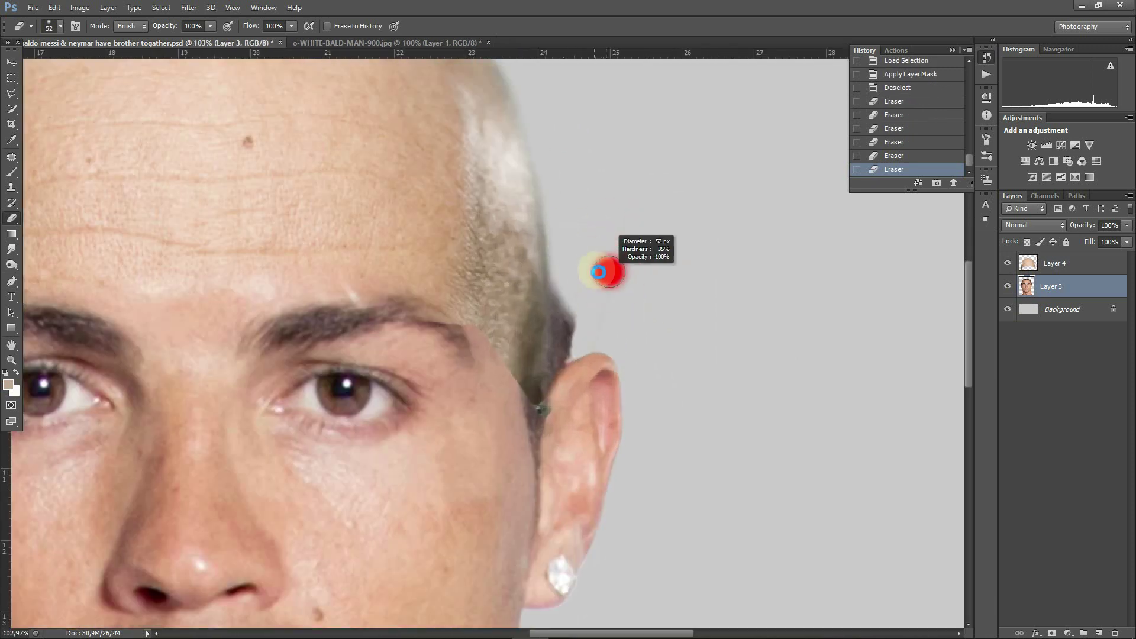
{"action": "scroll", "coordinate": [565, 334], "scroll_direction": "up", "scroll_amount": 2}
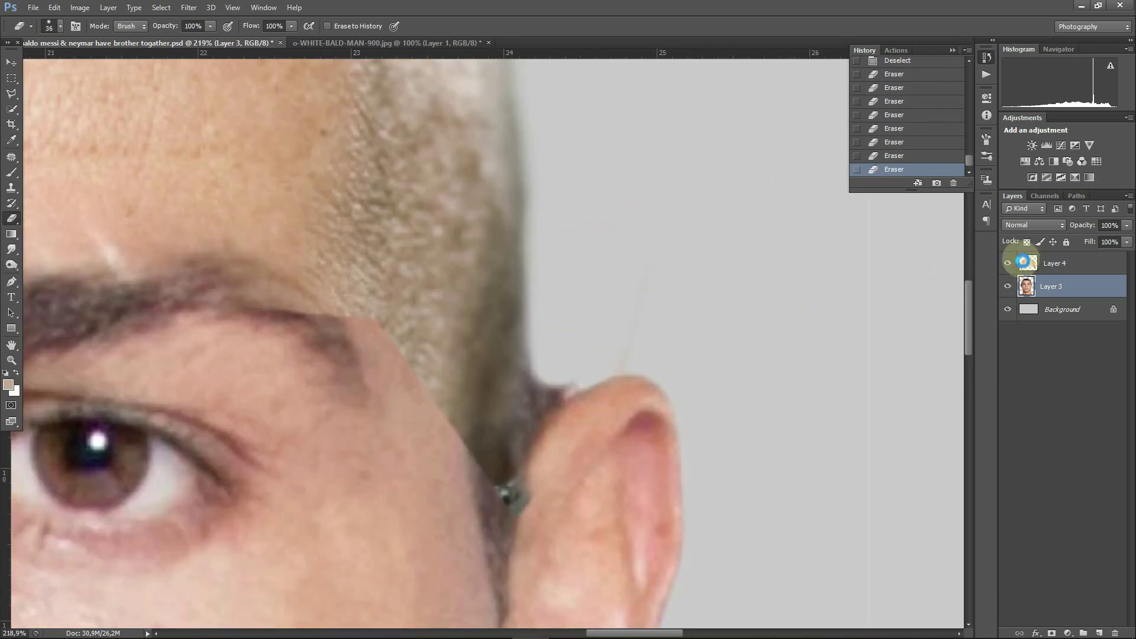
- Erase the remaining dark strands along the left head edge with a smaller brush
{"action": "left_click", "coordinate": [1028, 261]}
{"action": "key", "text": "alt+bracketleft"}
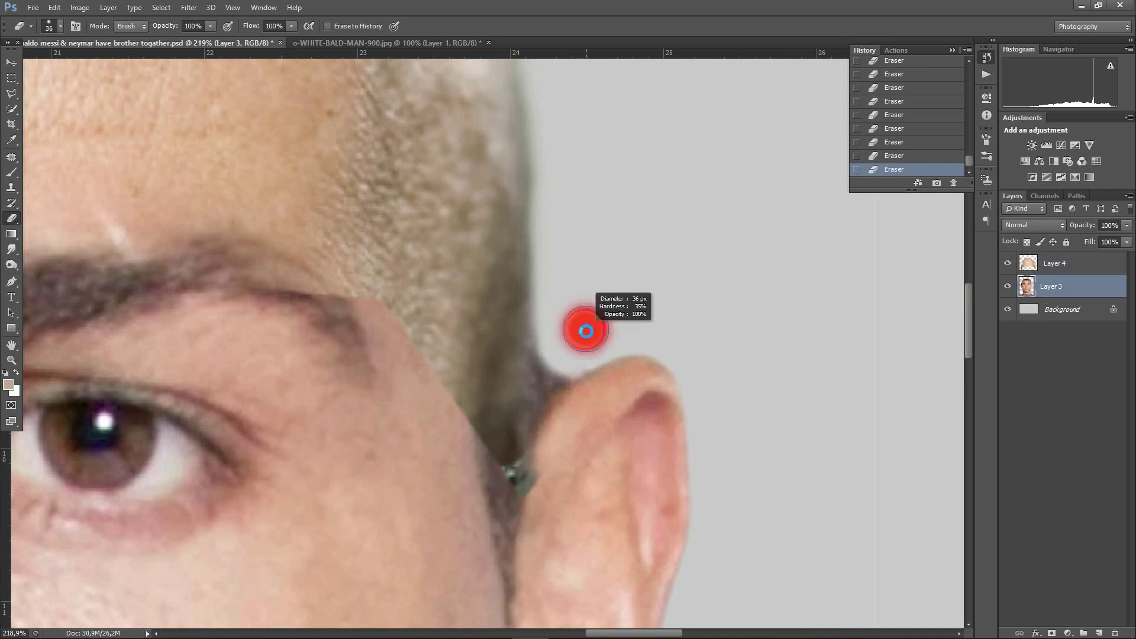
{"action": "scroll", "coordinate": [226, 279], "scroll_direction": "down", "scroll_amount": 4}
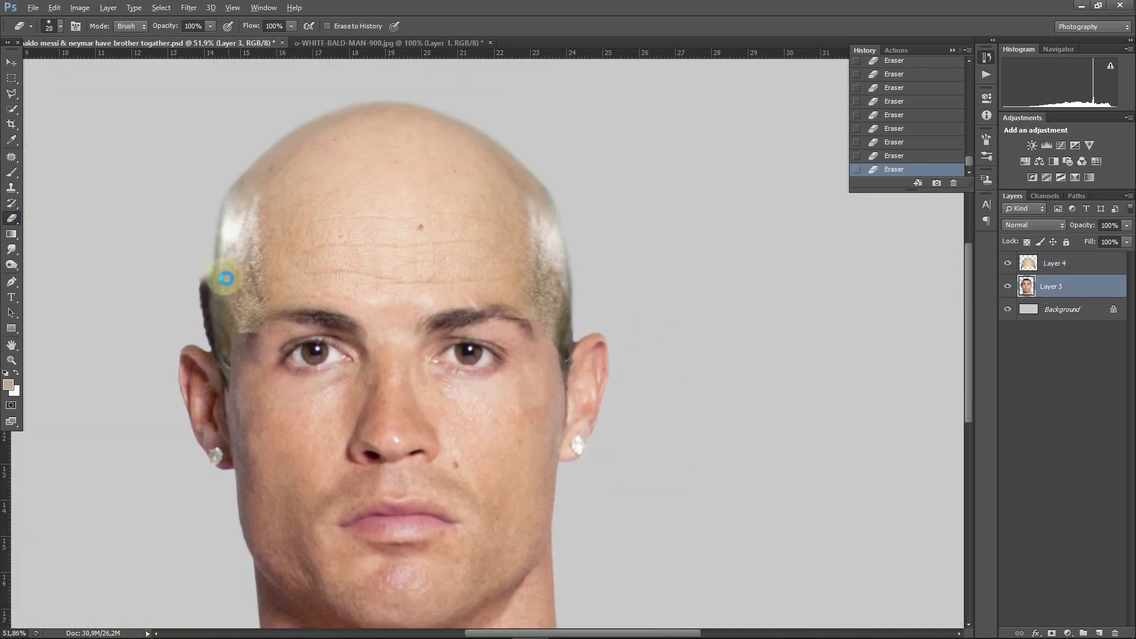
{"action": "scroll", "coordinate": [203, 269], "scroll_direction": "up", "scroll_amount": 3}
{"action": "mouse_move", "coordinate": [204, 293]}
{"action": "left_mouse_down"}
{"action": "mouse_move", "coordinate": [223, 355]}
{"action": "mouse_move", "coordinate": [216, 421]}
{"action": "left_mouse_up"}
{"action": "scroll", "coordinate": [223, 318], "scroll_direction": "down", "scroll_amount": 4}
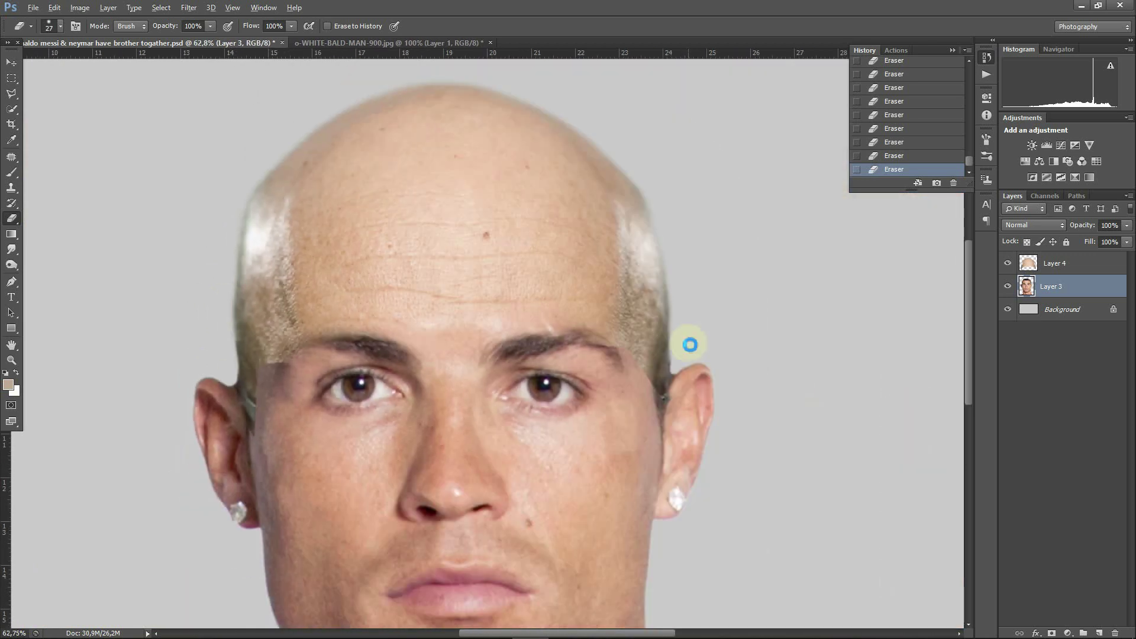
- Boost the scalp layer's saturation to +14 with Hue/Saturation
{"action": "key", "text": "alt+bracketright"}
{"action": "right_click", "coordinate": [346, 339]}
{"action": "key", "text": "Return"}
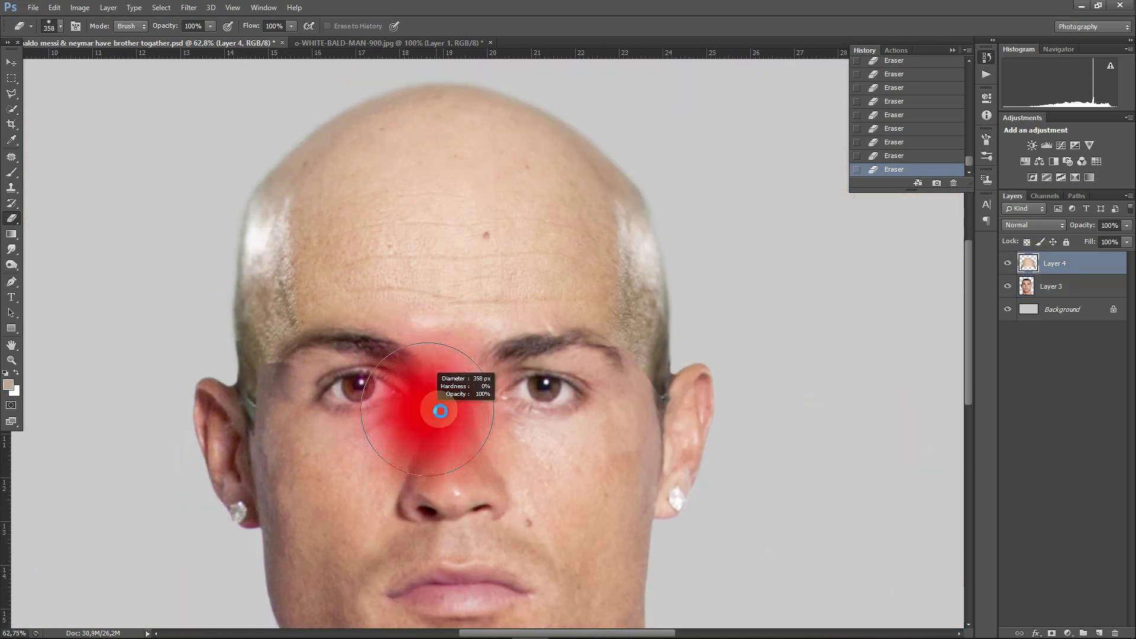
{"action": "key", "text": "ctrl+u"}
{"action": "left_click_drag", "start_coordinate": [846, 433], "coordinate": [844, 434]}
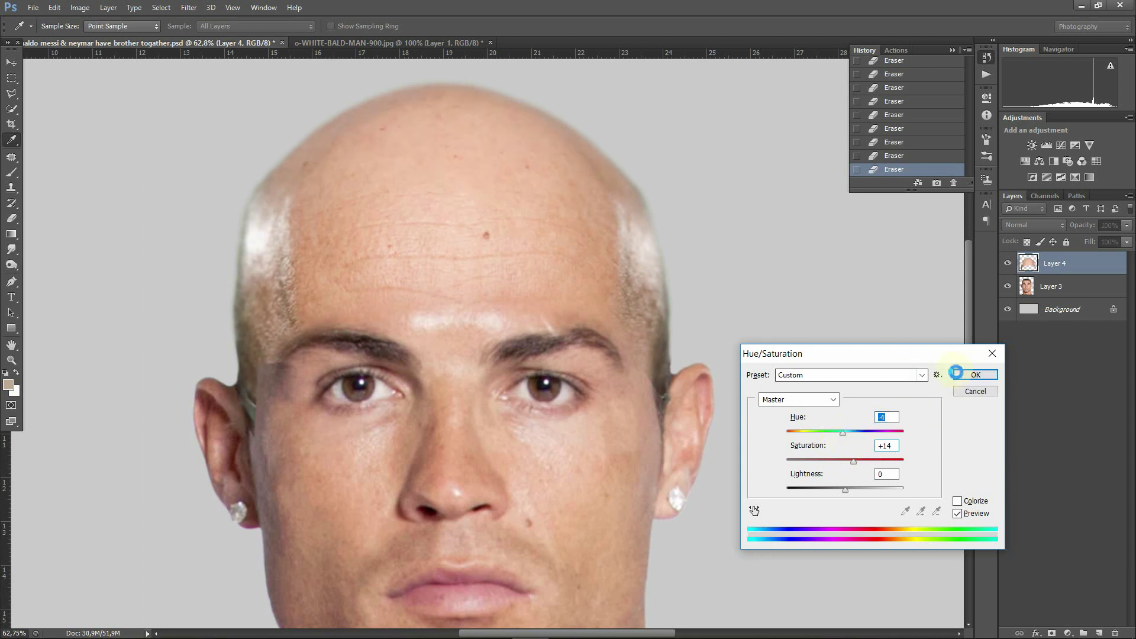
{"action": "left_click", "coordinate": [957, 372]}
- Merge the scalp layer down into the portrait layer
{"action": "key", "text": "e"}
{"action": "scroll", "coordinate": [470, 330], "scroll_direction": "up", "scroll_amount": 2}
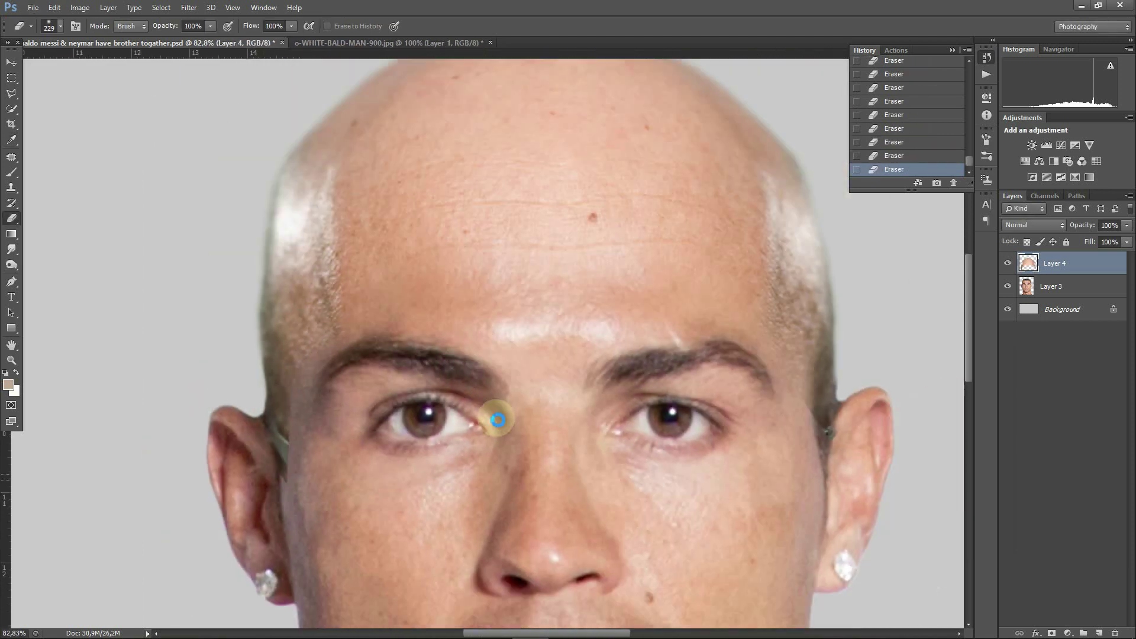
{"action": "scroll", "coordinate": [738, 424], "scroll_direction": "down", "scroll_amount": 1}
{"action": "scroll", "coordinate": [783, 451], "scroll_direction": "up", "scroll_amount": 4}
{"action": "scroll", "coordinate": [304, 540], "scroll_direction": "down", "scroll_amount": 3}
{"action": "scroll", "coordinate": [261, 446], "scroll_direction": "up", "scroll_amount": 2}
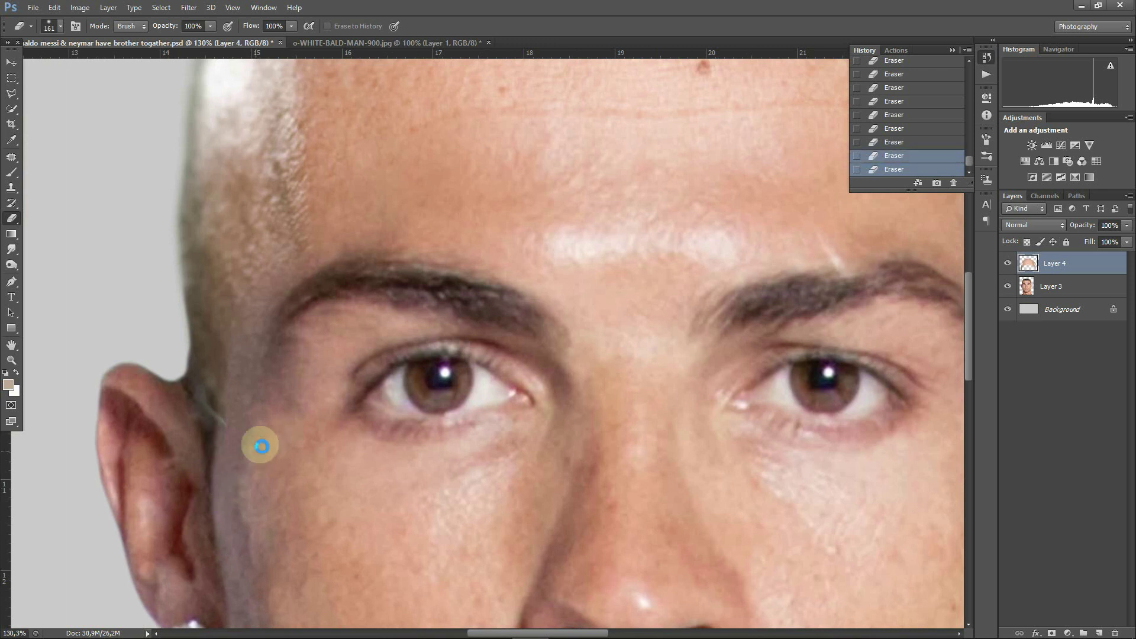
{"action": "scroll", "coordinate": [225, 451], "scroll_direction": "down", "scroll_amount": 5}
{"action": "scroll", "coordinate": [515, 337], "scroll_direction": "up", "scroll_amount": 3}
{"action": "scroll", "coordinate": [636, 282], "scroll_direction": "down", "scroll_amount": 1}
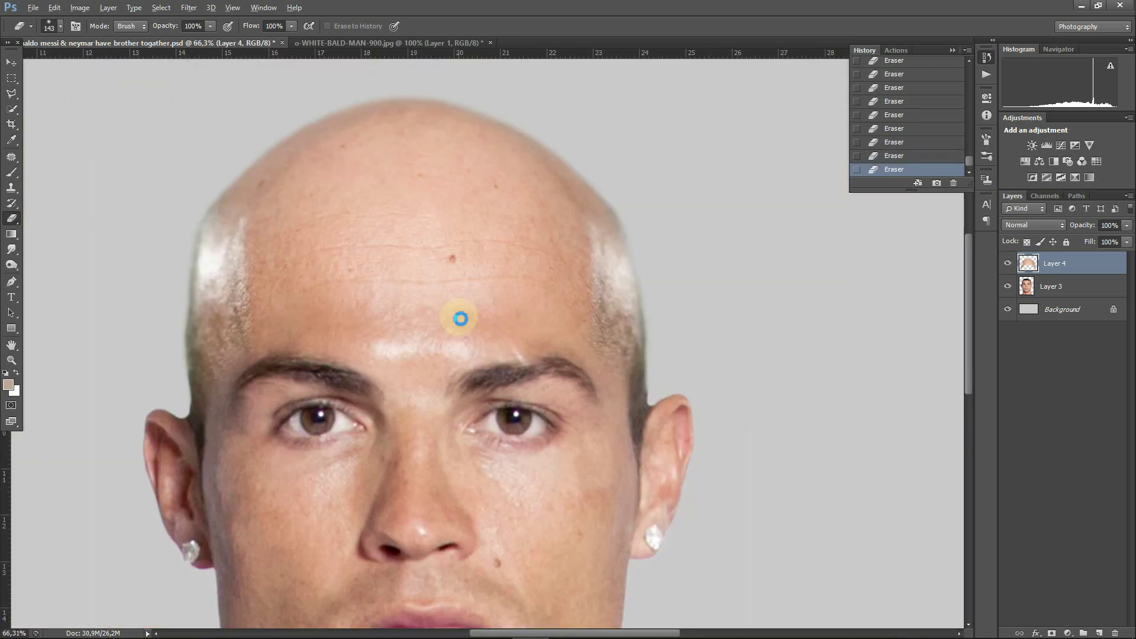
{"action": "scroll", "coordinate": [461, 318], "scroll_direction": "up", "scroll_amount": 2}
{"action": "key", "text": "ctrl+e"}
- Erase stray hair along the merged head's edges beside the right ear and left side
{"action": "scroll", "coordinate": [730, 331], "scroll_direction": "up", "scroll_amount": 7}
{"action": "left_click", "coordinate": [657, 306]}
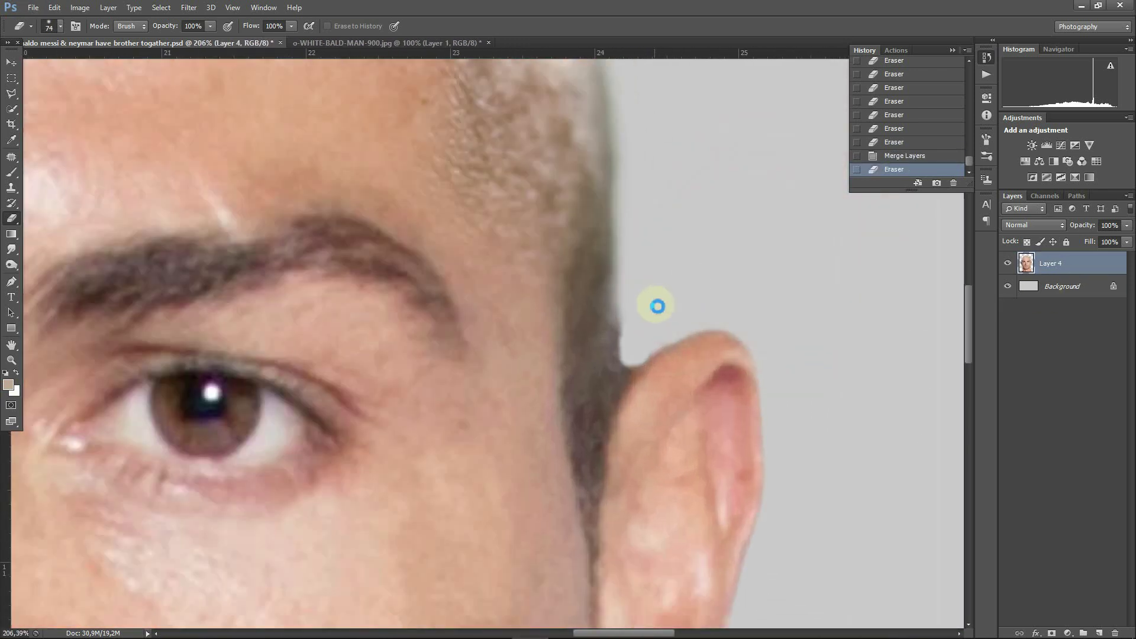
{"action": "left_click_drag", "start_coordinate": [654, 284], "coordinate": [651, 330]}
{"action": "scroll", "coordinate": [473, 319], "scroll_direction": "left", "scroll_amount": 5}
{"action": "mouse_move", "coordinate": [309, 304]}
{"action": "left_mouse_down"}
{"action": "mouse_move", "coordinate": [393, 371]}
{"action": "mouse_move", "coordinate": [337, 266]}
{"action": "left_mouse_up"}
{"action": "left_click_drag", "start_coordinate": [385, 338], "coordinate": [408, 450]}
{"action": "scroll", "coordinate": [374, 436], "scroll_direction": "down", "scroll_amount": 2}
{"action": "scroll", "coordinate": [370, 323], "scroll_direction": "down", "scroll_amount": 3}
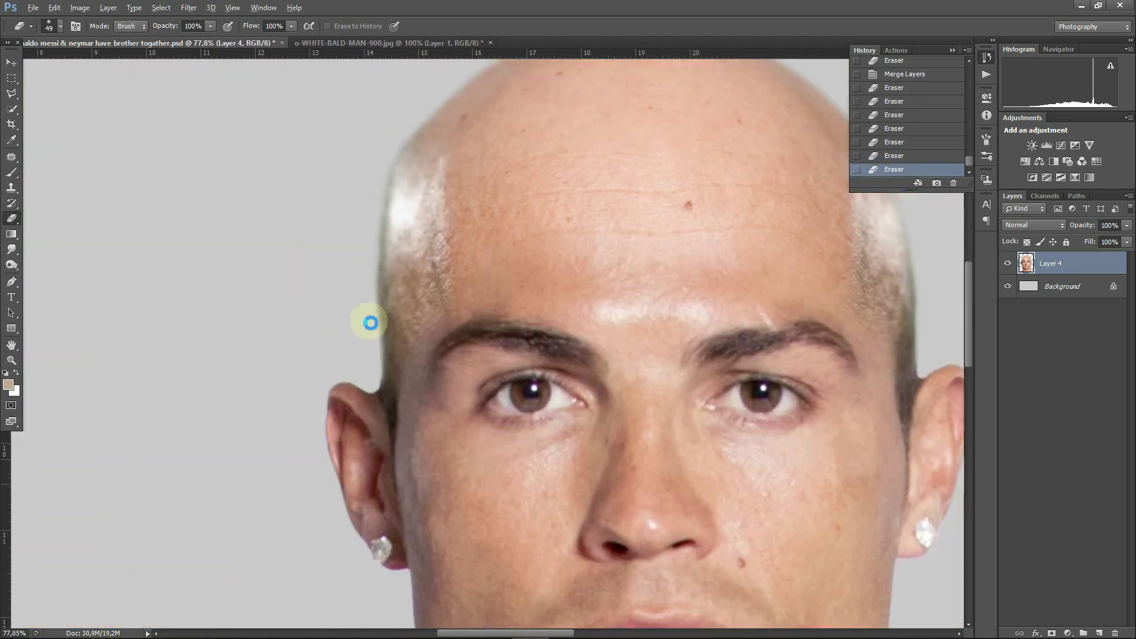
{"action": "scroll", "coordinate": [616, 289], "scroll_direction": "right", "scroll_amount": 5}
{"action": "scroll", "coordinate": [616, 290], "scroll_direction": "up", "scroll_amount": 1}
{"action": "left_click", "coordinate": [11, 93]}
- Copy a lassoed skin patch to its own layer, place it over the sideburn, and warp it
{"action": "left_click", "coordinate": [633, 408]}
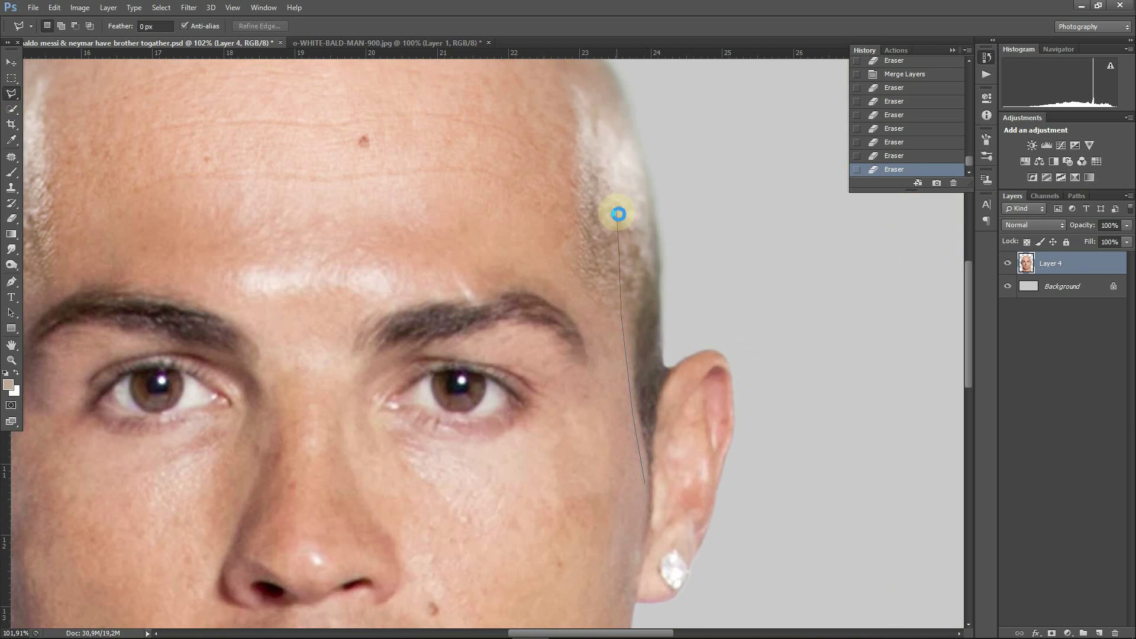
{"action": "left_click", "coordinate": [643, 495]}
{"action": "key", "text": "ctrl+j"}
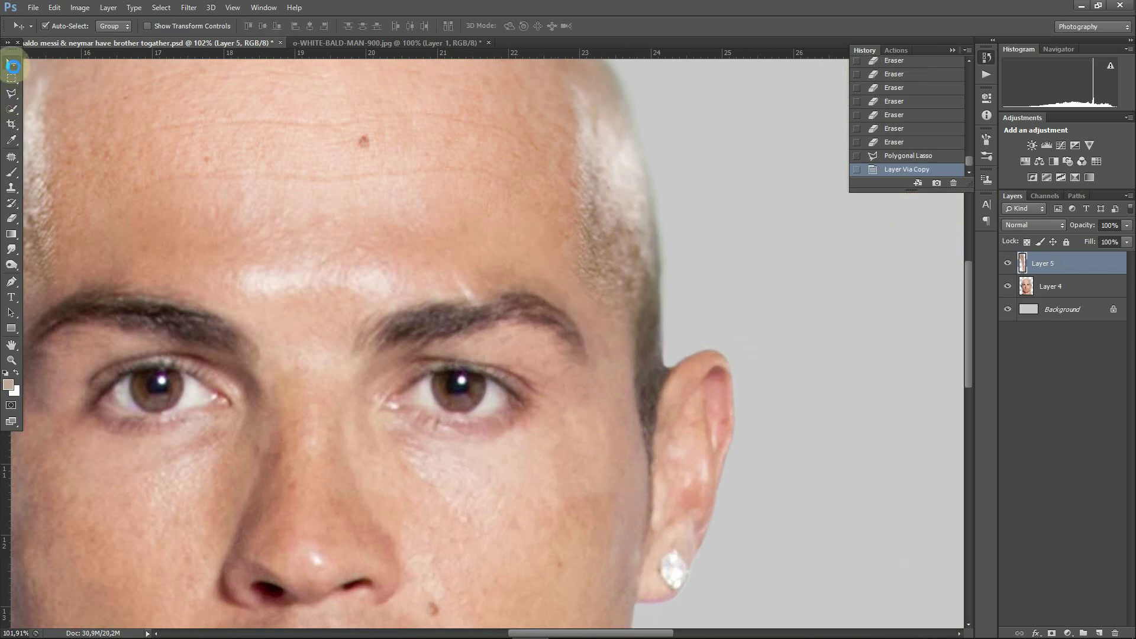
{"action": "left_click_drag", "start_coordinate": [607, 331], "coordinate": [646, 338]}
{"action": "key", "text": "ctrl+t"}
{"action": "right_click", "coordinate": [636, 389]}
{"action": "left_click", "coordinate": [654, 485]}
{"action": "mouse_move", "coordinate": [639, 477]}
{"action": "left_mouse_down"}
{"action": "mouse_move", "coordinate": [676, 358]}
{"action": "mouse_move", "coordinate": [640, 460]}
{"action": "left_mouse_up"}
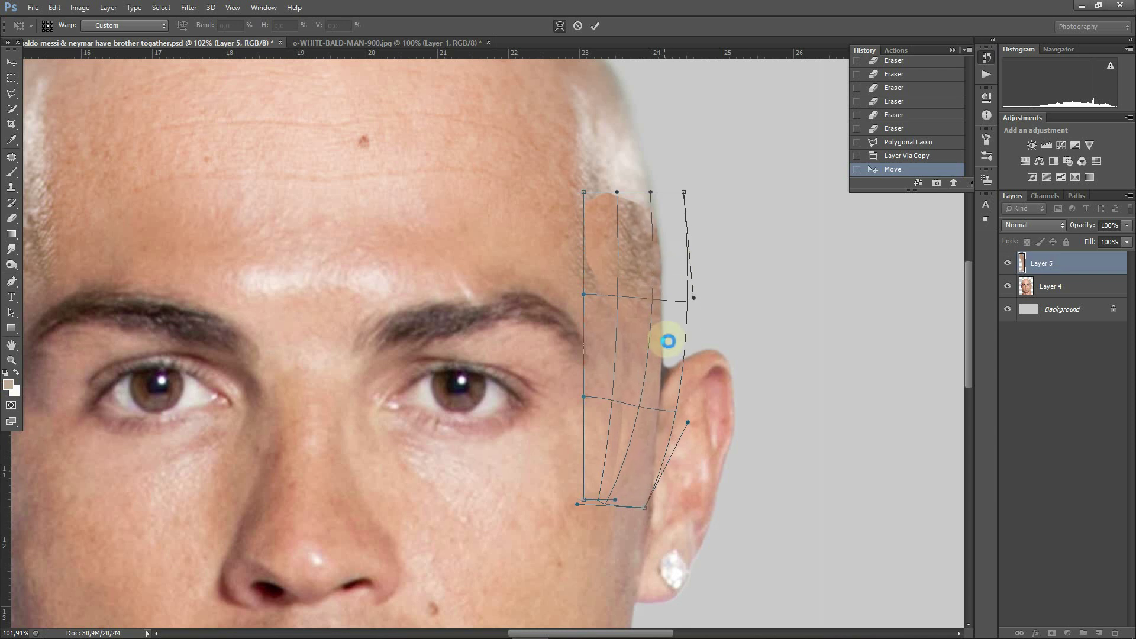
{"action": "key", "text": "Return"}
- Erase the patch edges at the temple and around the ear, then merge it down
{"action": "key", "text": "e"}
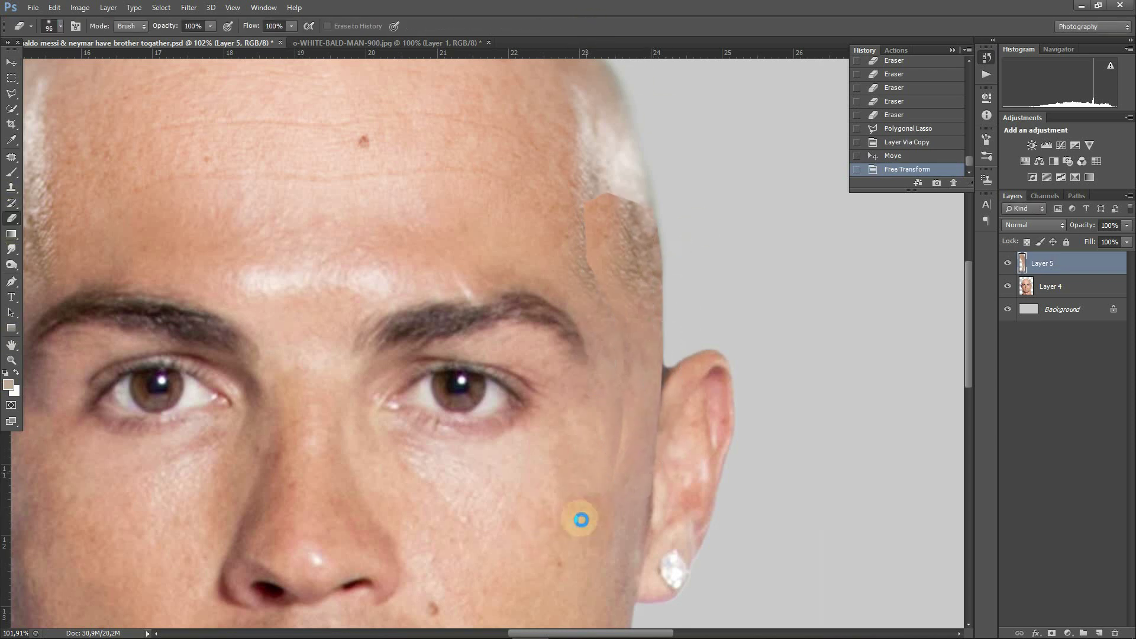
{"action": "mouse_move", "coordinate": [616, 204]}
{"action": "left_mouse_down"}
{"action": "mouse_move", "coordinate": [561, 236]}
{"action": "mouse_move", "coordinate": [632, 193]}
{"action": "left_mouse_up"}
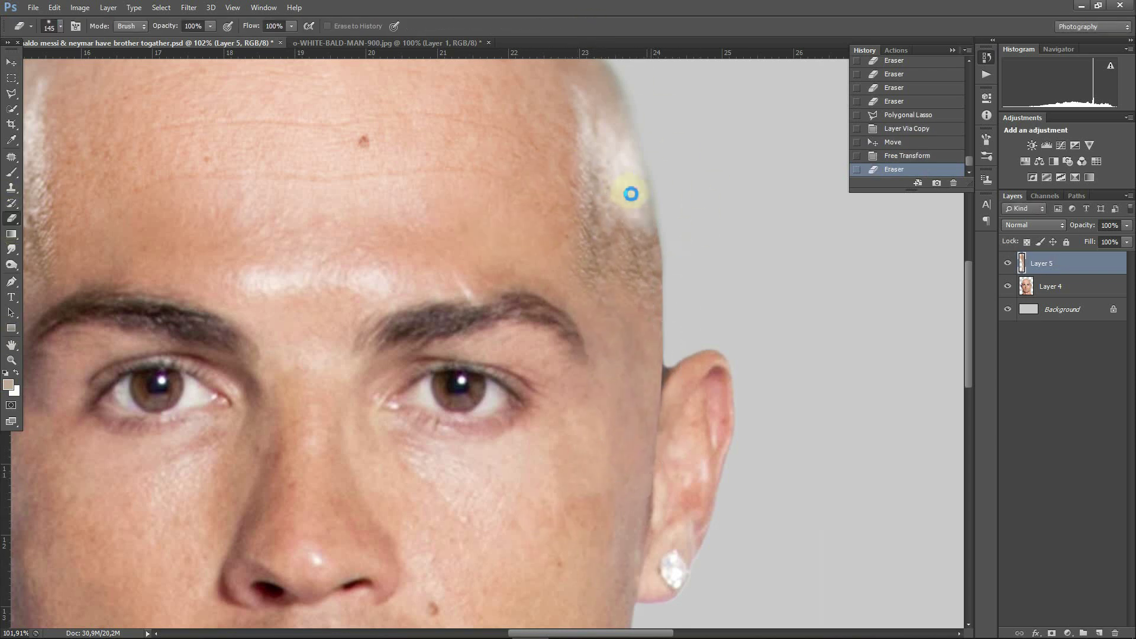
{"action": "scroll", "coordinate": [631, 193], "scroll_direction": "down", "scroll_amount": 3}
{"action": "scroll", "coordinate": [681, 258], "scroll_direction": "up", "scroll_amount": 4}
{"action": "scroll", "coordinate": [682, 258], "scroll_direction": "down", "scroll_amount": 2}
{"action": "key", "text": "bracketleft"}
{"action": "key", "text": "bracketleft"}
{"action": "key", "text": "bracketleft"}
{"action": "mouse_move", "coordinate": [578, 332]}
{"action": "left_mouse_down"}
{"action": "mouse_move", "coordinate": [578, 383]}
{"action": "mouse_move", "coordinate": [578, 187]}
{"action": "mouse_move", "coordinate": [609, 240]}
{"action": "left_mouse_up"}
{"action": "scroll", "coordinate": [609, 241], "scroll_direction": "up", "scroll_amount": 1}
{"action": "left_click_drag", "start_coordinate": [590, 307], "coordinate": [616, 342]}
{"action": "scroll", "coordinate": [615, 342], "scroll_direction": "down", "scroll_amount": 1}
{"action": "left_click_drag", "start_coordinate": [611, 272], "coordinate": [603, 319]}
{"action": "scroll", "coordinate": [603, 319], "scroll_direction": "down", "scroll_amount": 4}
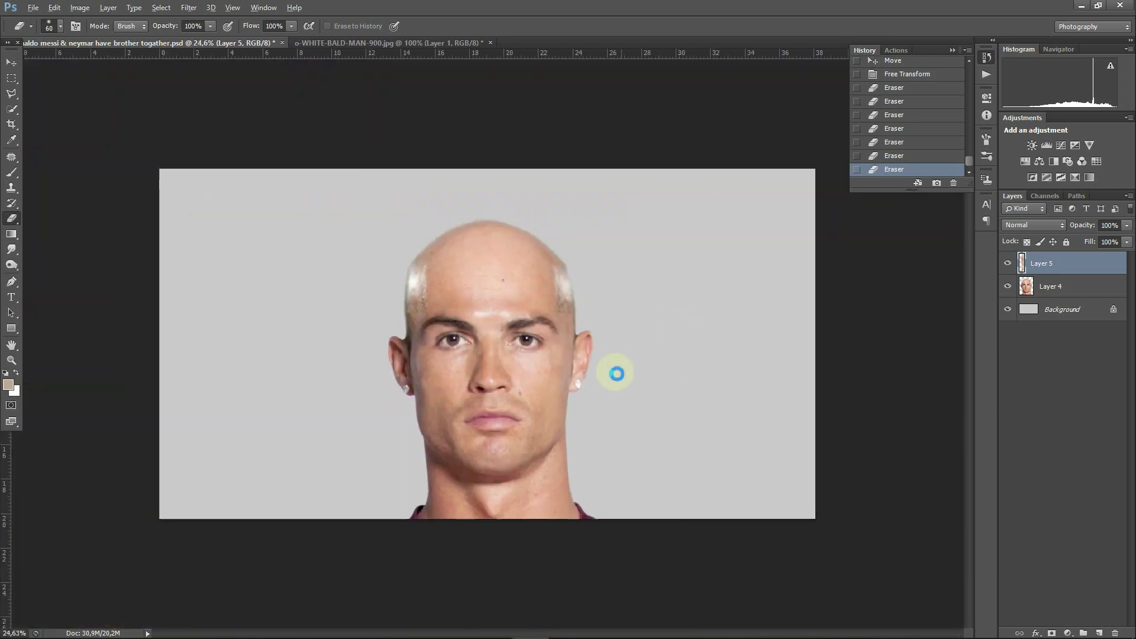
{"action": "scroll", "coordinate": [616, 374], "scroll_direction": "up", "scroll_amount": 5}
{"action": "key", "text": "ctrl+e"}
- Erase the stray edges where the right ear meets the head
{"action": "scroll", "coordinate": [502, 378], "scroll_direction": "up", "scroll_amount": 3}
{"action": "left_click", "coordinate": [348, 407]}
{"action": "left_click", "coordinate": [340, 425]}
{"action": "left_click", "coordinate": [342, 431]}
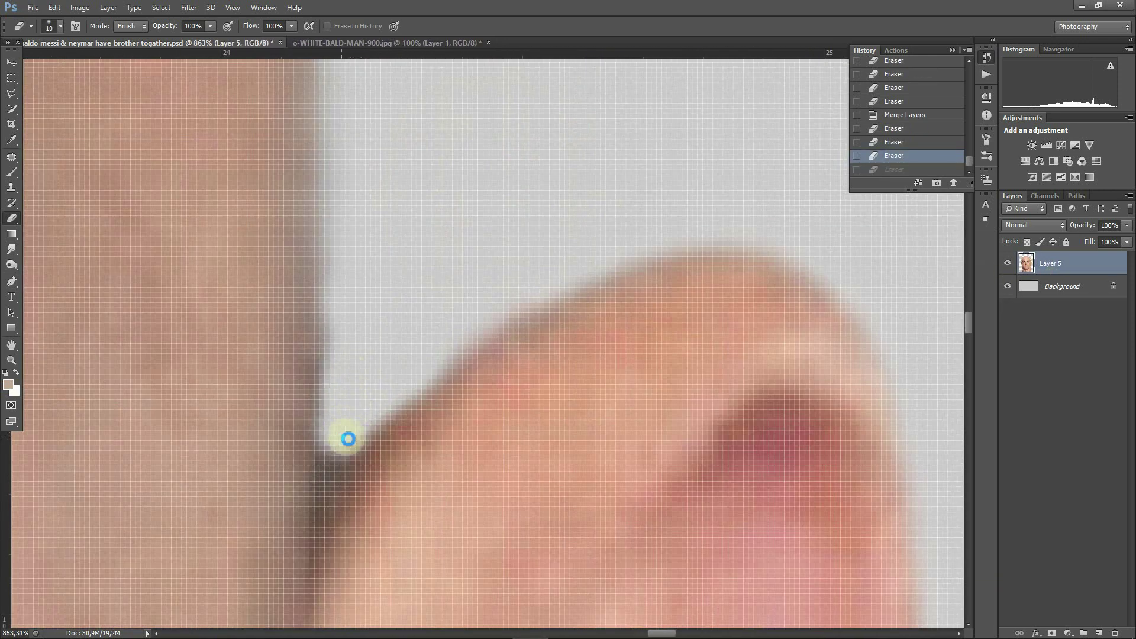
{"action": "left_click", "coordinate": [349, 436]}
{"action": "scroll", "coordinate": [660, 387], "scroll_direction": "down", "scroll_amount": 6}
{"action": "scroll", "coordinate": [659, 387], "scroll_direction": "up", "scroll_amount": 5}
- Clone nearby skin over the ear junction with the Clone Stamp at 20% opacity
{"action": "key", "text": "s"}
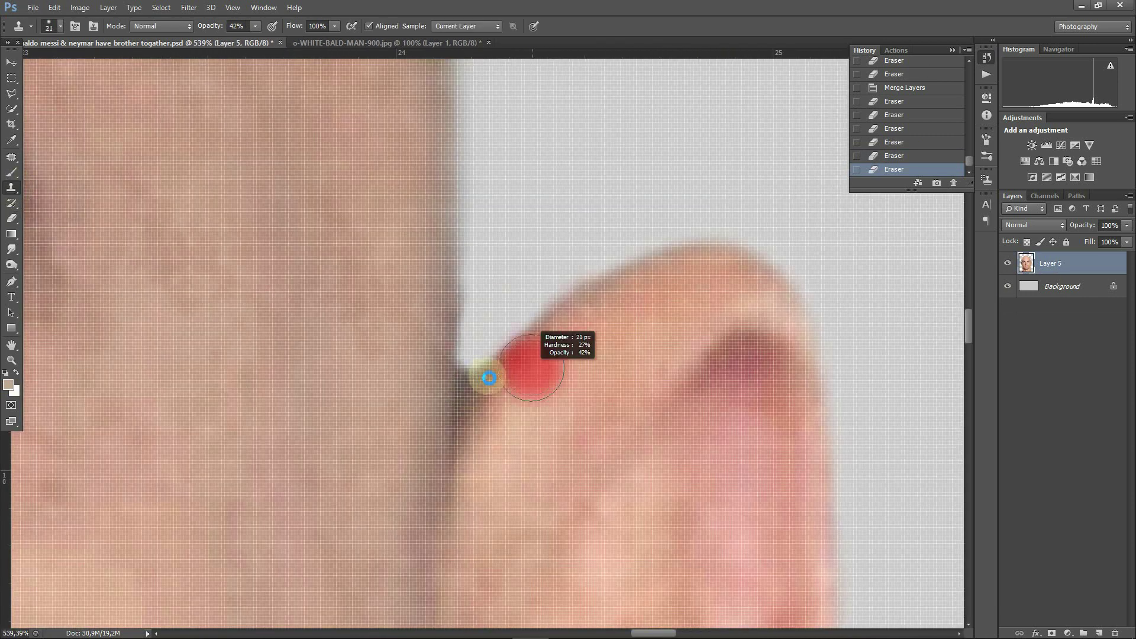
{"action": "left_click", "coordinate": [484, 417]}
{"action": "key", "text": "ctrl+z"}
{"action": "left_click", "coordinate": [254, 26]}
{"action": "left_click_drag", "start_coordinate": [253, 36], "coordinate": [242, 36]}
{"action": "left_click", "coordinate": [496, 426]}
{"action": "left_click", "coordinate": [467, 449]}
{"action": "left_click", "coordinate": [447, 394]}
- Enlarge the clone brush and raise its opacity to 43% for the temple blending
{"action": "scroll", "coordinate": [490, 398], "scroll_direction": "down", "scroll_amount": 2}
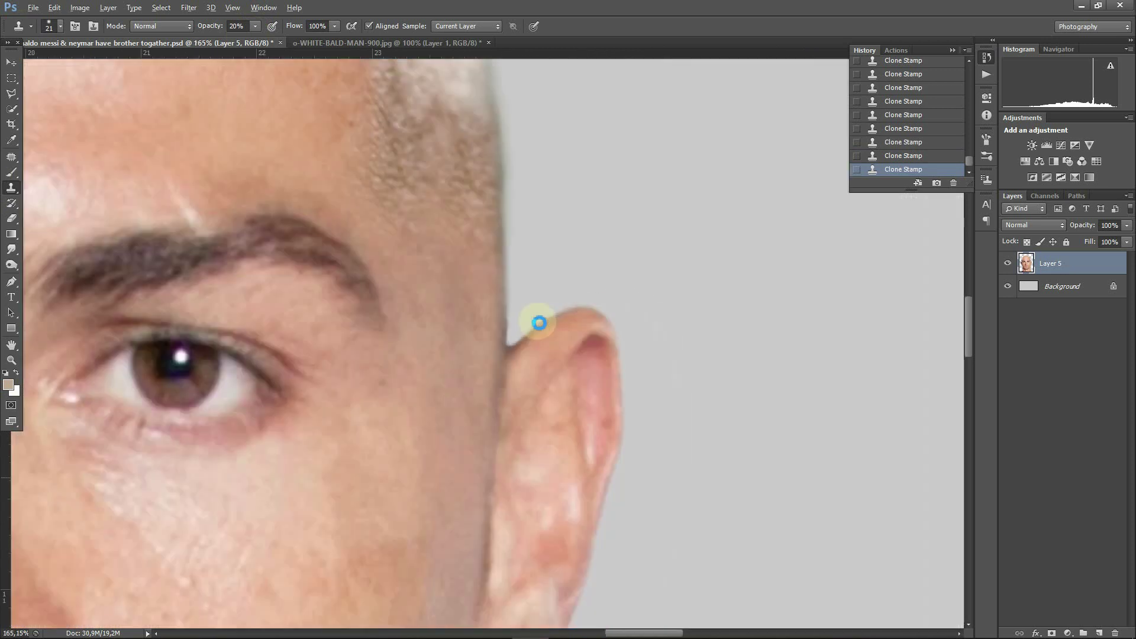
{"action": "scroll", "coordinate": [680, 385], "scroll_direction": "down", "scroll_amount": 4}
{"action": "scroll", "coordinate": [621, 311], "scroll_direction": "up", "scroll_amount": 1}
{"action": "scroll", "coordinate": [491, 300], "scroll_direction": "up", "scroll_amount": 3}
{"action": "key", "text": "bracketright"}
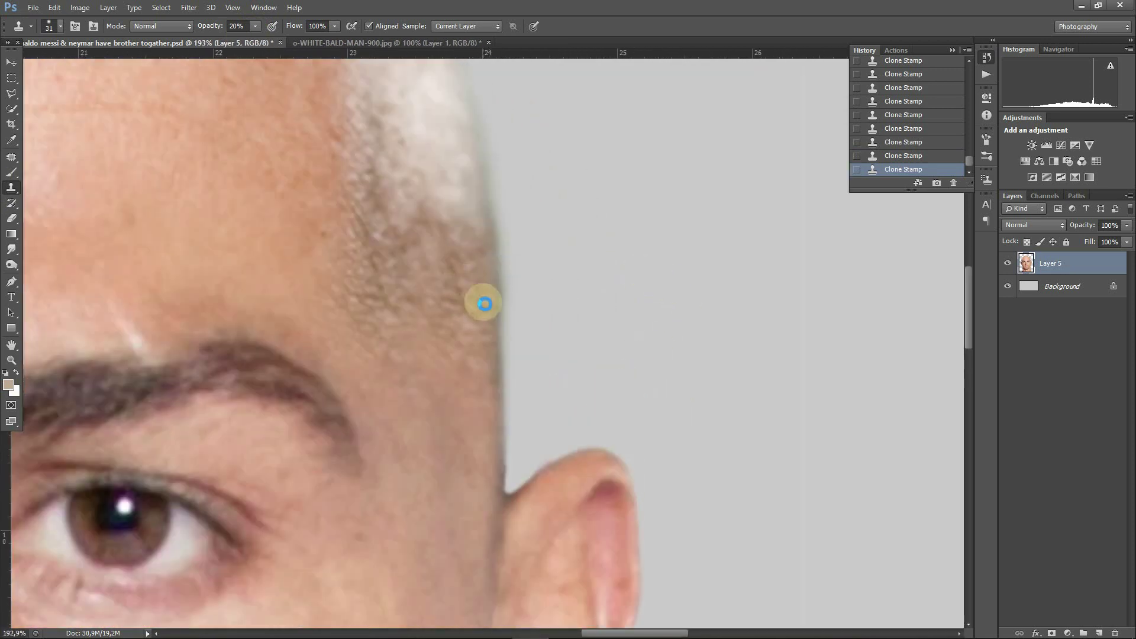
{"action": "left_click_drag", "start_coordinate": [255, 26], "coordinate": [269, 36]}
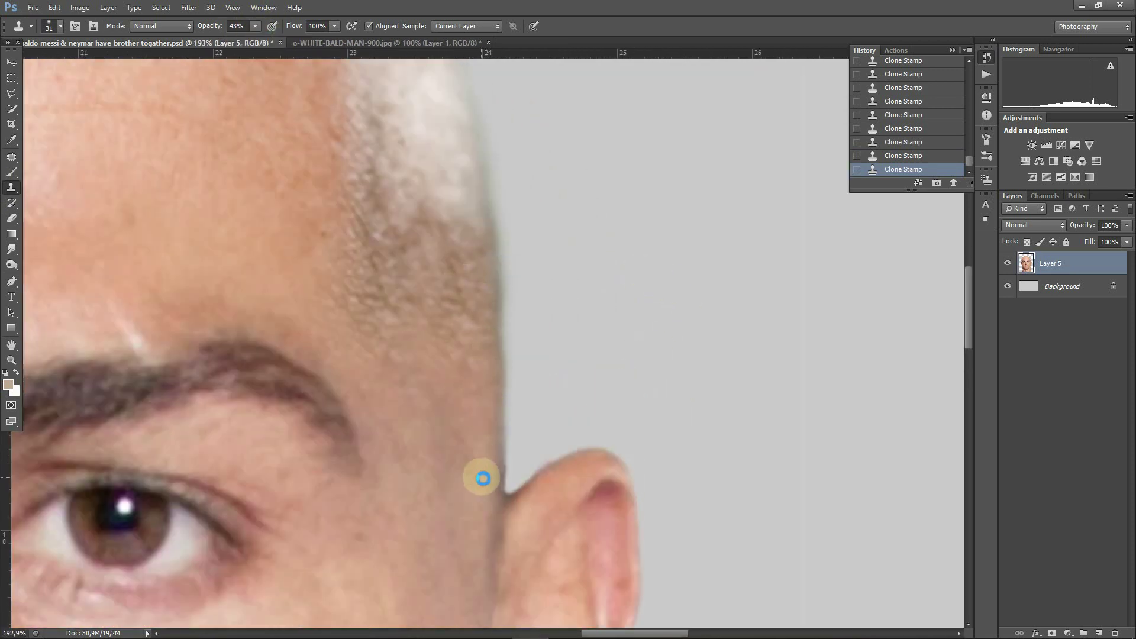
{"action": "scroll", "coordinate": [512, 292], "scroll_direction": "down", "scroll_amount": 3}
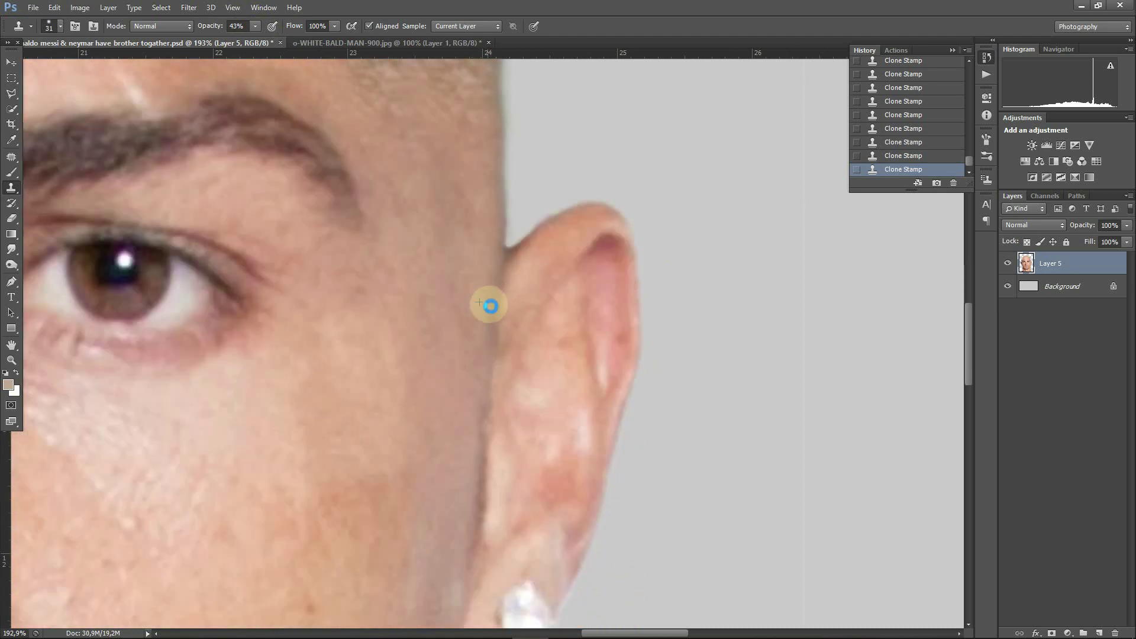
{"action": "scroll", "coordinate": [489, 336], "scroll_direction": "down", "scroll_amount": 1}
{"action": "scroll", "coordinate": [505, 416], "scroll_direction": "down", "scroll_amount": 2}
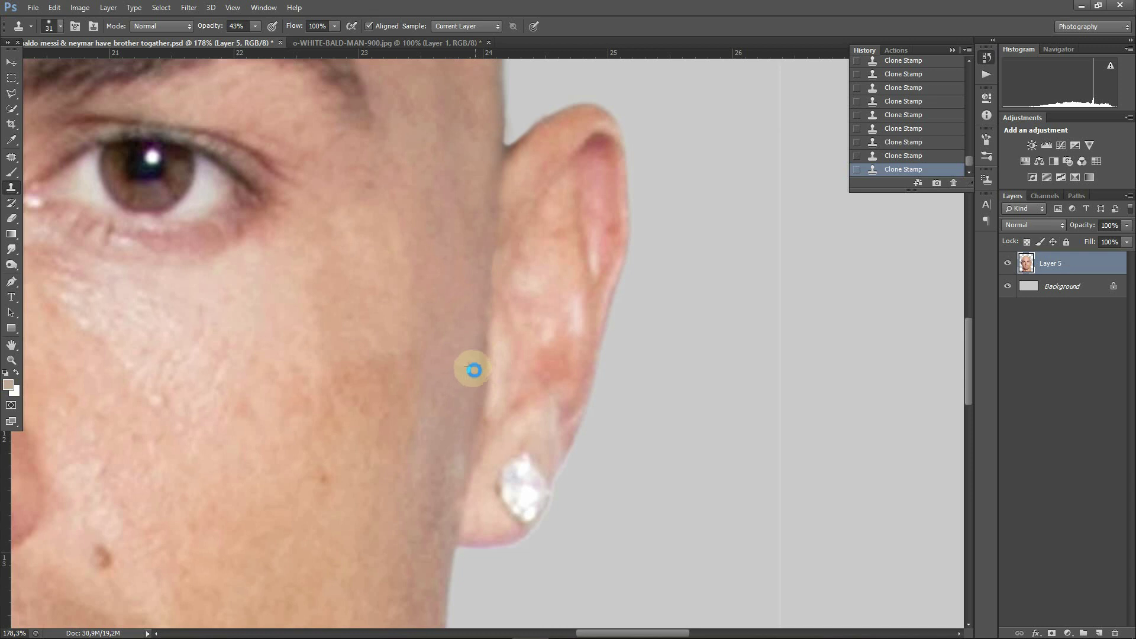
{"action": "scroll", "coordinate": [609, 249], "scroll_direction": "down", "scroll_amount": 5}
{"action": "scroll", "coordinate": [577, 303], "scroll_direction": "down", "scroll_amount": 1}
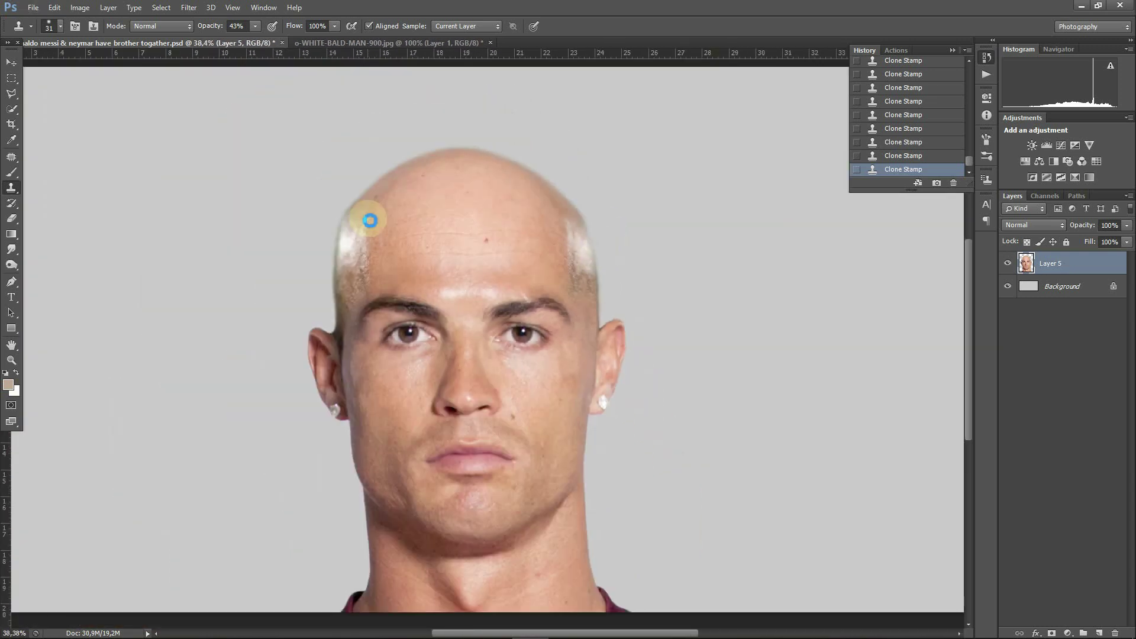
{"action": "scroll", "coordinate": [367, 223], "scroll_direction": "up", "scroll_amount": 3}
- Outline a skin strip along the left temple and cheek with the Polygonal Lasso
{"action": "scroll", "coordinate": [446, 294], "scroll_direction": "up", "scroll_amount": 1}
{"action": "scroll", "coordinate": [436, 304], "scroll_direction": "up", "scroll_amount": 1}
{"action": "key", "text": "l"}
{"action": "left_click", "coordinate": [513, 168]}
{"action": "left_click", "coordinate": [453, 292]}
{"action": "left_click", "coordinate": [477, 458]}
{"action": "left_click", "coordinate": [471, 519]}
{"action": "left_click", "coordinate": [435, 509]}
{"action": "left_click", "coordinate": [412, 201]}
{"action": "left_click", "coordinate": [512, 169]}
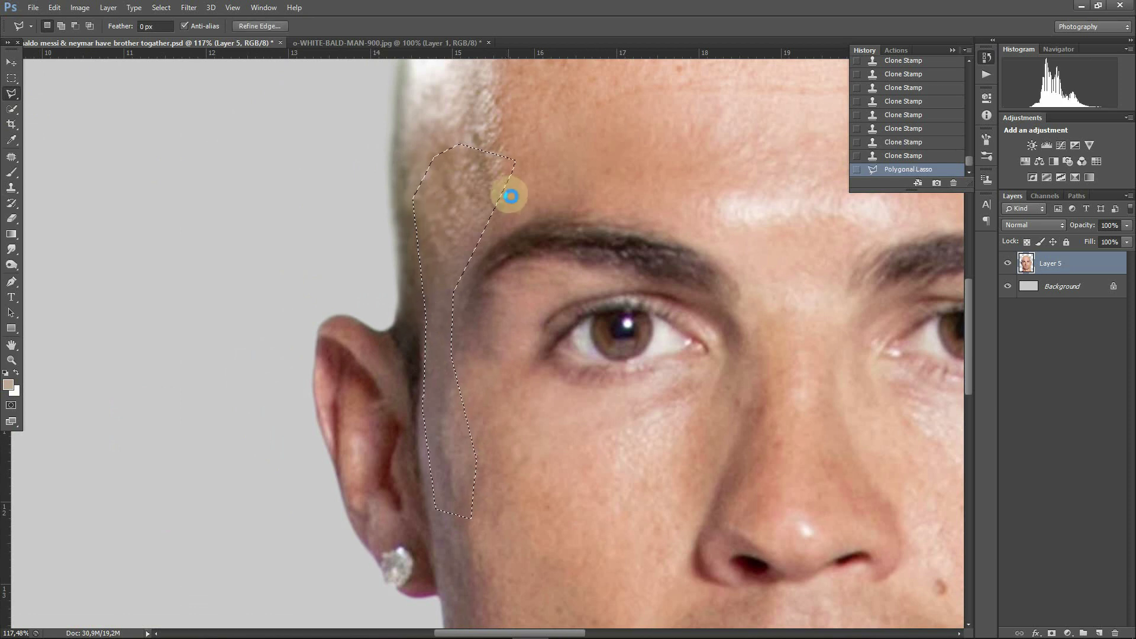
- Copy the strip to its own layer, move it up and warp it over the temple hair
{"action": "key", "text": "ctrl+j"}
{"action": "key", "text": "v"}
{"action": "mouse_move", "coordinate": [436, 304]}
{"action": "left_mouse_down"}
{"action": "mouse_move", "coordinate": [424, 299]}
{"action": "mouse_move", "coordinate": [426, 213]}
{"action": "left_mouse_up"}
{"action": "key", "text": "ctrl+t"}
{"action": "mouse_move", "coordinate": [407, 320]}
{"action": "left_mouse_down"}
{"action": "mouse_move", "coordinate": [444, 147]}
{"action": "mouse_move", "coordinate": [465, 197]}
{"action": "left_mouse_up"}
{"action": "left_click", "coordinate": [594, 25]}
- Erase the strip's hard edges so it blends into the face and bald scalp
{"action": "key", "text": "e"}
{"action": "left_click_drag", "start_coordinate": [461, 519], "coordinate": [380, 413]}
{"action": "left_click_drag", "start_coordinate": [401, 519], "coordinate": [375, 342]}
{"action": "left_click_drag", "start_coordinate": [477, 430], "coordinate": [419, 101]}
{"action": "scroll", "coordinate": [591, 223], "scroll_direction": "down", "scroll_amount": 2}
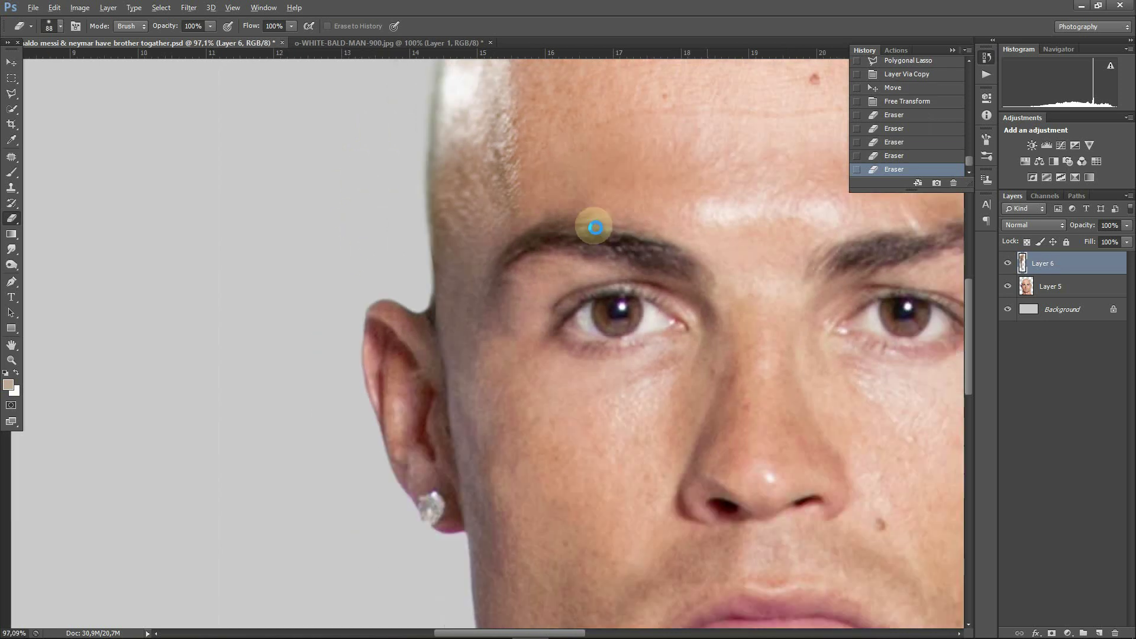
{"action": "scroll", "coordinate": [368, 376], "scroll_direction": "down", "scroll_amount": 5}
{"action": "scroll", "coordinate": [401, 309], "scroll_direction": "up", "scroll_amount": 5}
{"action": "scroll", "coordinate": [426, 306], "scroll_direction": "down", "scroll_amount": 2}
- Merge the strip into the portrait layer and trim the head edge near the left ear
{"action": "left_click", "coordinate": [1041, 286], "text": "shift"}
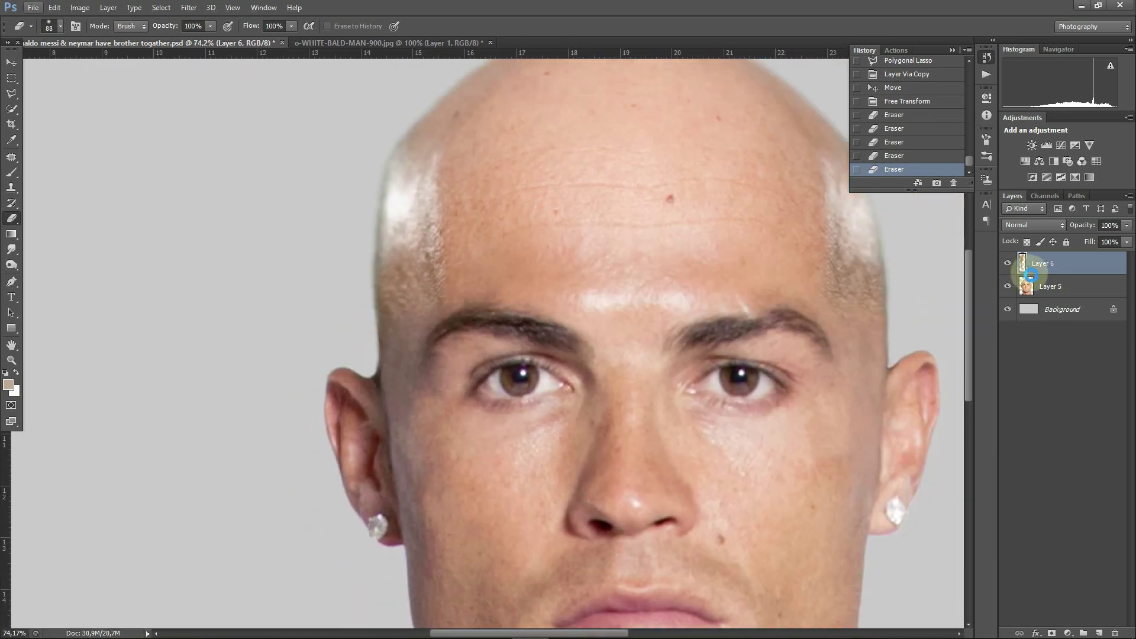
{"action": "key", "text": "ctrl+e"}
{"action": "scroll", "coordinate": [387, 379], "scroll_direction": "up", "scroll_amount": 5}
{"action": "scroll", "coordinate": [308, 349], "scroll_direction": "up", "scroll_amount": 3}
{"action": "mouse_move", "coordinate": [419, 373]}
{"action": "left_mouse_down"}
{"action": "mouse_move", "coordinate": [407, 247]}
{"action": "mouse_move", "coordinate": [418, 398]}
{"action": "mouse_move", "coordinate": [419, 335]}
{"action": "left_mouse_up"}
{"action": "key", "text": "ctrl+z"}
{"action": "left_click_drag", "start_coordinate": [418, 290], "coordinate": [414, 421]}
- Clone-stamp skin over the dark shadow beside the left ear
{"action": "scroll", "coordinate": [507, 350], "scroll_direction": "down", "scroll_amount": 10}
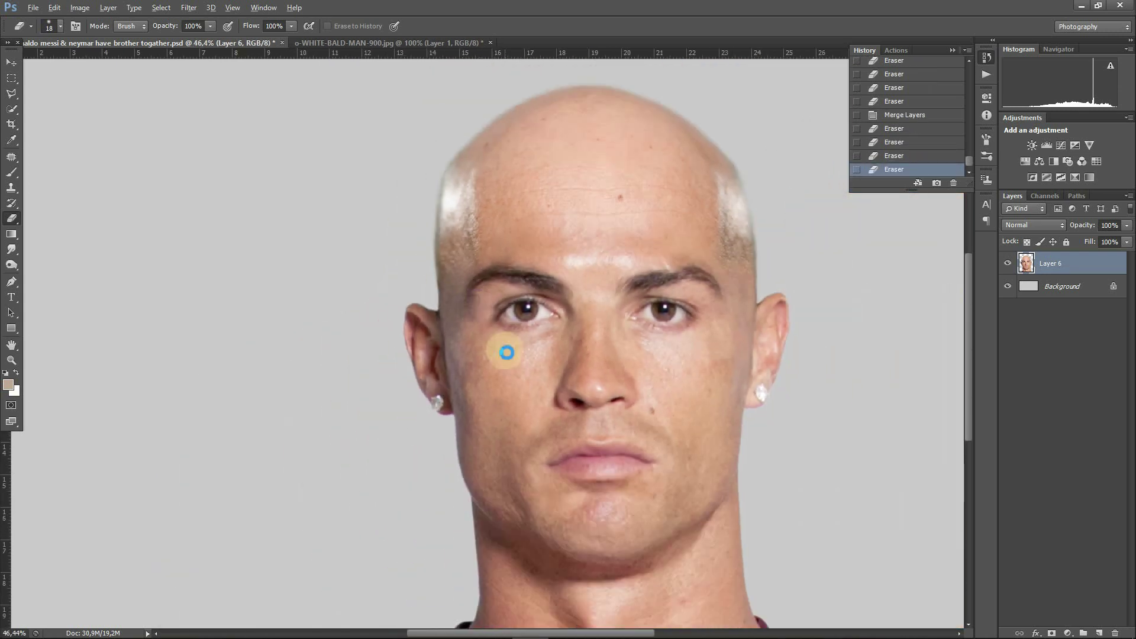
{"action": "scroll", "coordinate": [36, 203], "scroll_direction": "up", "scroll_amount": 8}
{"action": "left_click", "coordinate": [11, 187]}
{"action": "scroll", "coordinate": [363, 253], "scroll_direction": "up", "scroll_amount": 3}
{"action": "left_click_drag", "start_coordinate": [354, 242], "coordinate": [363, 252]}
{"action": "left_click", "coordinate": [346, 269]}
{"action": "left_click", "coordinate": [331, 293]}
{"action": "left_click", "coordinate": [308, 273]}
{"action": "left_click", "coordinate": [338, 305]}
{"action": "left_click", "coordinate": [274, 259]}
{"action": "scroll", "coordinate": [424, 270], "scroll_direction": "down", "scroll_amount": 2}
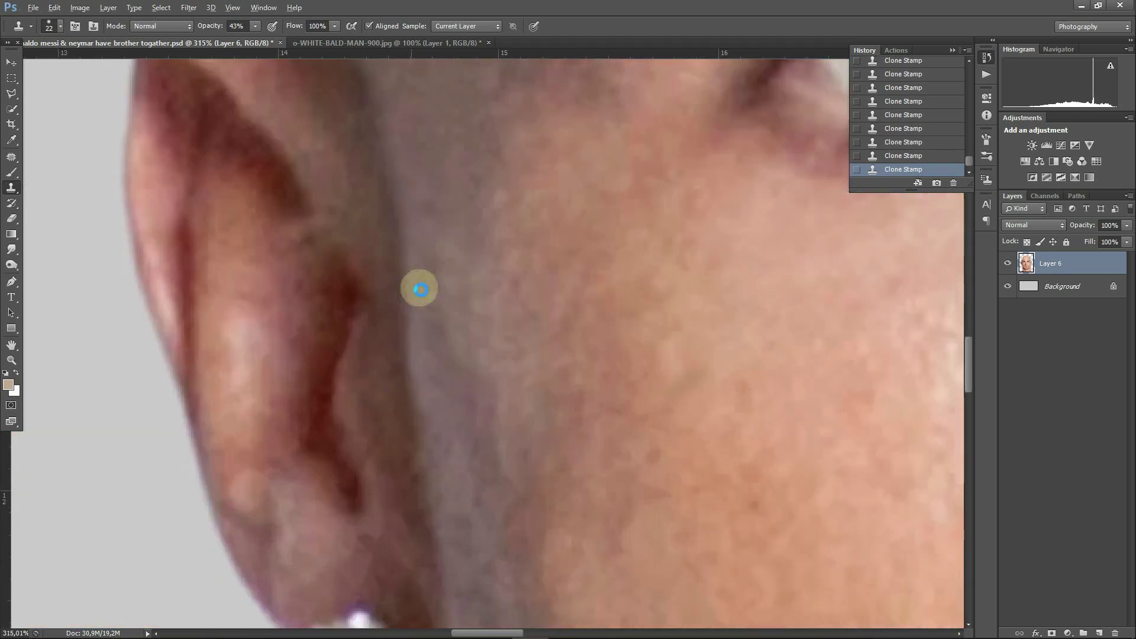
{"action": "scroll", "coordinate": [388, 371], "scroll_direction": "down", "scroll_amount": 3}
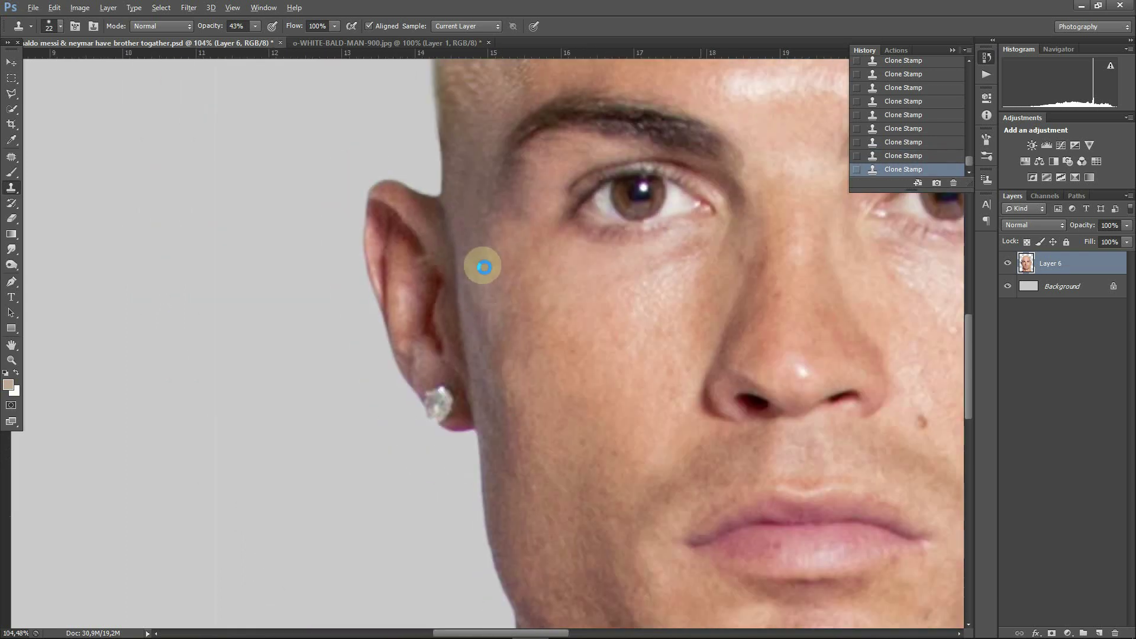
{"action": "scroll", "coordinate": [482, 261], "scroll_direction": "down", "scroll_amount": 4}
{"action": "scroll", "coordinate": [414, 313], "scroll_direction": "up", "scroll_amount": 3}
- Erase along the left side of the head's outline to trim it cleaner
{"action": "key", "text": "e"}
{"action": "scroll", "coordinate": [337, 259], "scroll_direction": "up", "scroll_amount": 1}
{"action": "right_click", "coordinate": [349, 224]}
{"action": "left_click", "coordinate": [362, 243]}
{"action": "scroll", "coordinate": [362, 242], "scroll_direction": "up", "scroll_amount": 1}
{"action": "left_click_drag", "start_coordinate": [396, 223], "coordinate": [371, 304]}
{"action": "left_click_drag", "start_coordinate": [402, 221], "coordinate": [356, 285]}
{"action": "scroll", "coordinate": [357, 285], "scroll_direction": "down", "scroll_amount": 2}
{"action": "scroll", "coordinate": [385, 236], "scroll_direction": "up", "scroll_amount": 3}
{"action": "mouse_move", "coordinate": [410, 175]}
{"action": "left_mouse_down"}
{"action": "mouse_move", "coordinate": [405, 286]}
{"action": "mouse_move", "coordinate": [467, 379]}
{"action": "left_mouse_up"}
- Trim the right side of the head's outline above the ear with a smaller eraser
{"action": "scroll", "coordinate": [406, 286], "scroll_direction": "down", "scroll_amount": 2}
{"action": "scroll", "coordinate": [507, 322], "scroll_direction": "down", "scroll_amount": 3}
{"action": "scroll", "coordinate": [507, 321], "scroll_direction": "up", "scroll_amount": 3}
{"action": "left_click_drag", "start_coordinate": [552, 163], "coordinate": [672, 183]}
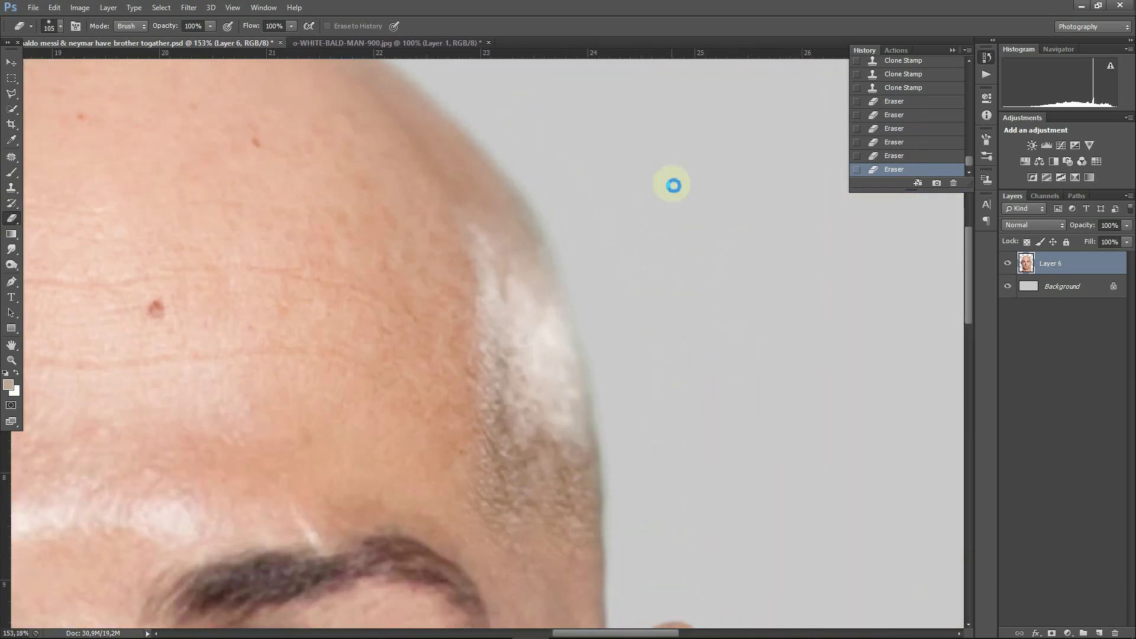
{"action": "key", "text": "bracketleft"}
{"action": "scroll", "coordinate": [585, 298], "scroll_direction": "up", "scroll_amount": 1}
{"action": "left_click_drag", "start_coordinate": [585, 298], "coordinate": [562, 170]}
{"action": "scroll", "coordinate": [562, 296], "scroll_direction": "up", "scroll_amount": 2}
{"action": "left_click_drag", "start_coordinate": [510, 311], "coordinate": [510, 196]}
{"action": "scroll", "coordinate": [613, 353], "scroll_direction": "up", "scroll_amount": 1}
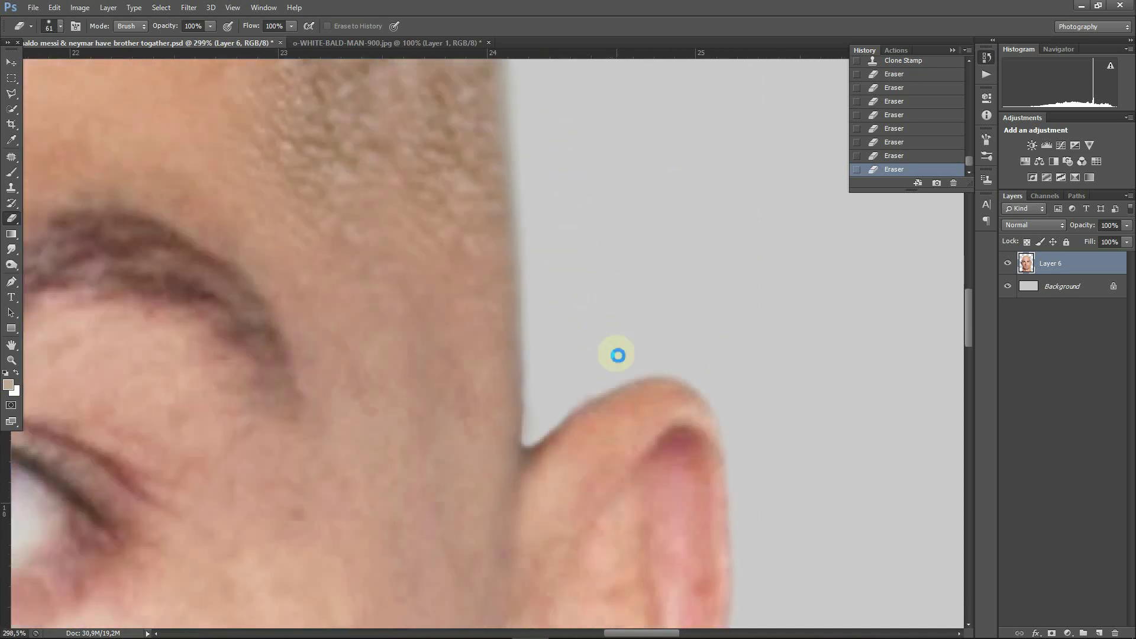
{"action": "scroll", "coordinate": [614, 353], "scroll_direction": "up", "scroll_amount": 2}
{"action": "scroll", "coordinate": [601, 294], "scroll_direction": "down", "scroll_amount": 3}
{"action": "scroll", "coordinate": [553, 383], "scroll_direction": "down", "scroll_amount": 2}
{"action": "scroll", "coordinate": [569, 307], "scroll_direction": "up", "scroll_amount": 1}
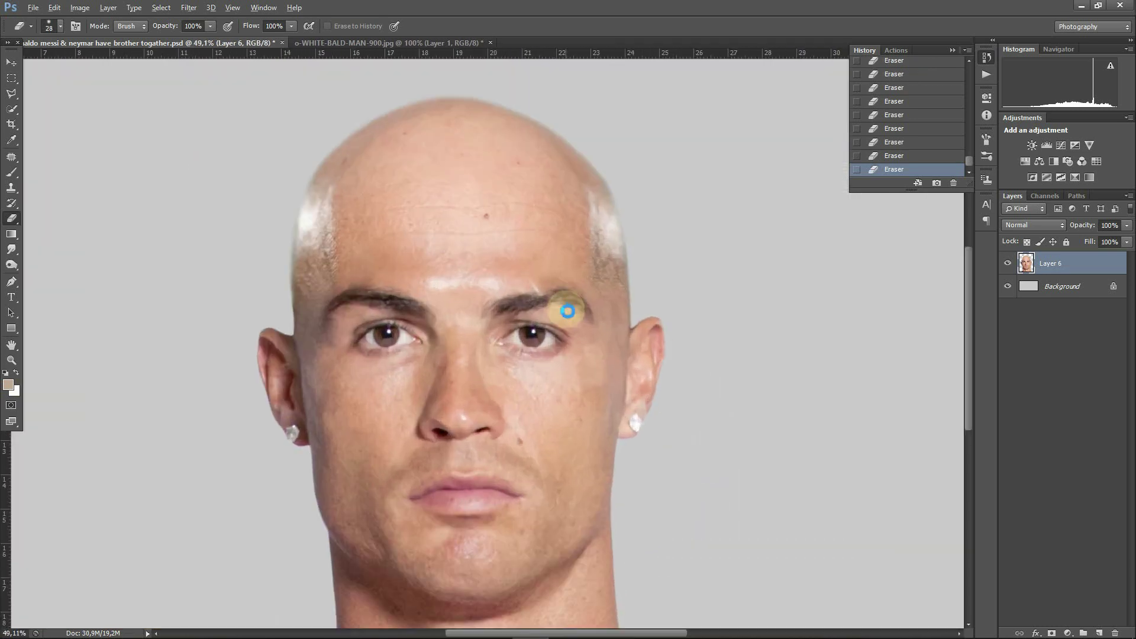
{"action": "scroll", "coordinate": [284, 247], "scroll_direction": "up", "scroll_amount": 1}
- Stamp cloned skin texture across several forehead spots and the bright right temple patch
{"action": "left_click", "coordinate": [11, 187]}
{"action": "scroll", "coordinate": [444, 284], "scroll_direction": "up", "scroll_amount": 2}
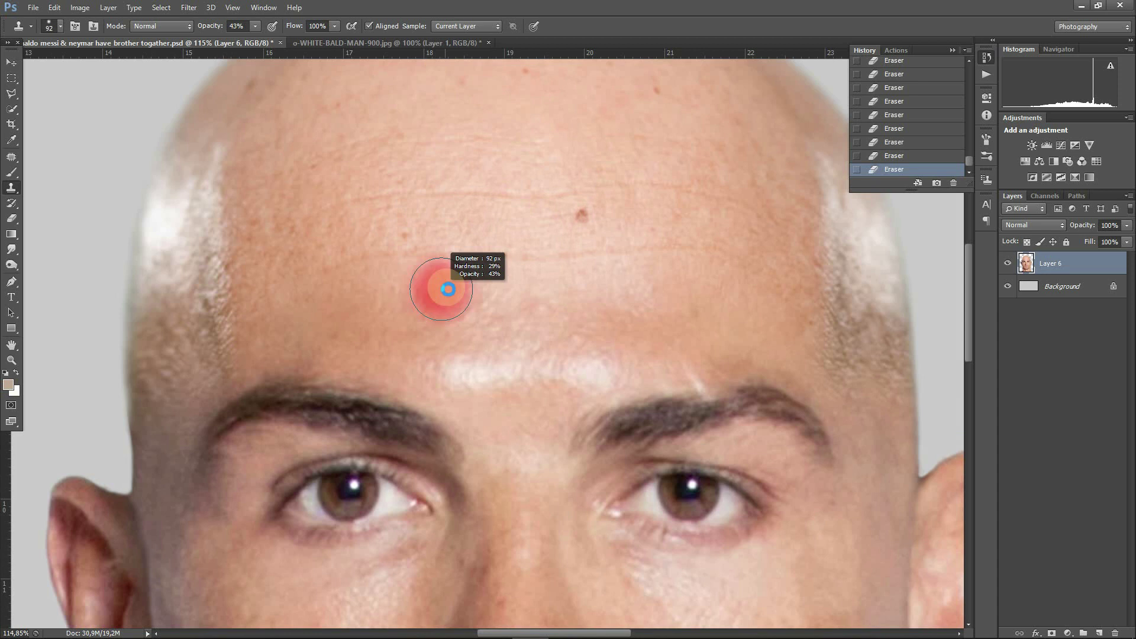
{"action": "left_click", "coordinate": [480, 199]}
{"action": "left_click", "coordinate": [491, 139]}
{"action": "left_click", "coordinate": [502, 258]}
{"action": "left_click", "coordinate": [329, 215], "text": "alt"}
{"action": "left_click", "coordinate": [364, 229]}
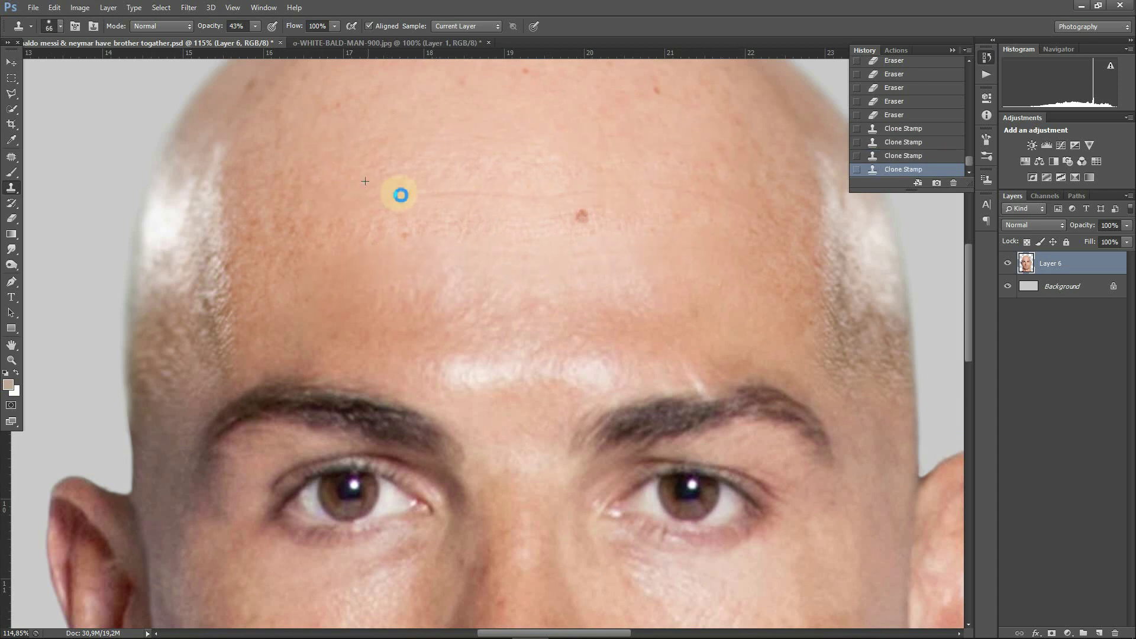
{"action": "left_click", "coordinate": [516, 178]}
{"action": "left_click", "coordinate": [601, 206]}
{"action": "scroll", "coordinate": [540, 223], "scroll_direction": "down", "scroll_amount": 5}
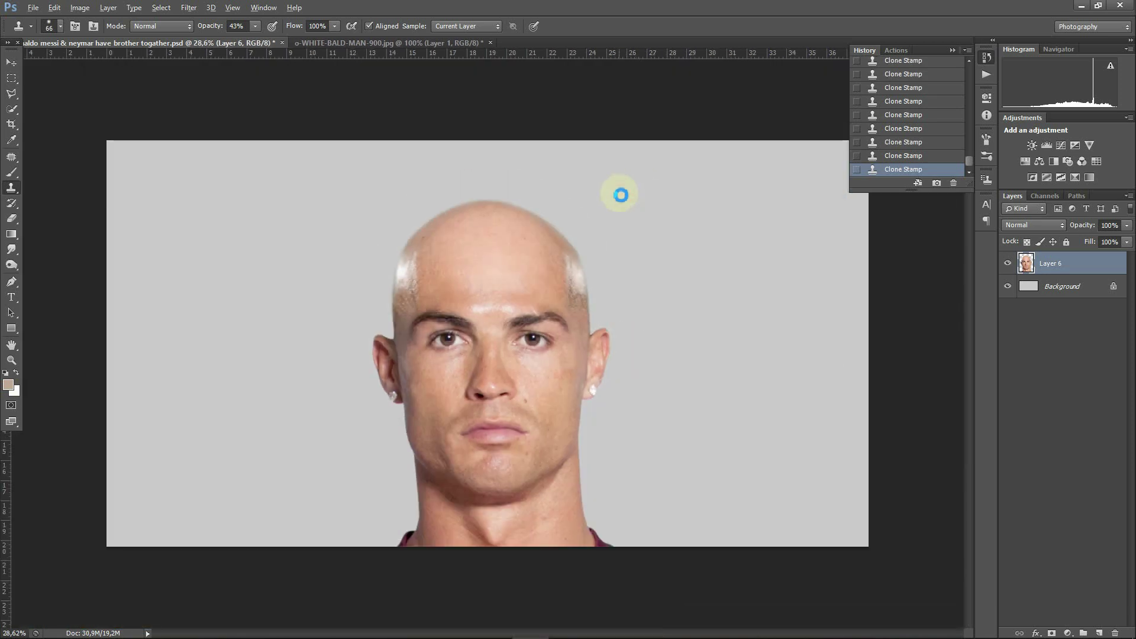
{"action": "scroll", "coordinate": [545, 292], "scroll_direction": "up", "scroll_amount": 3}
{"action": "scroll", "coordinate": [545, 292], "scroll_direction": "up", "scroll_amount": 6}
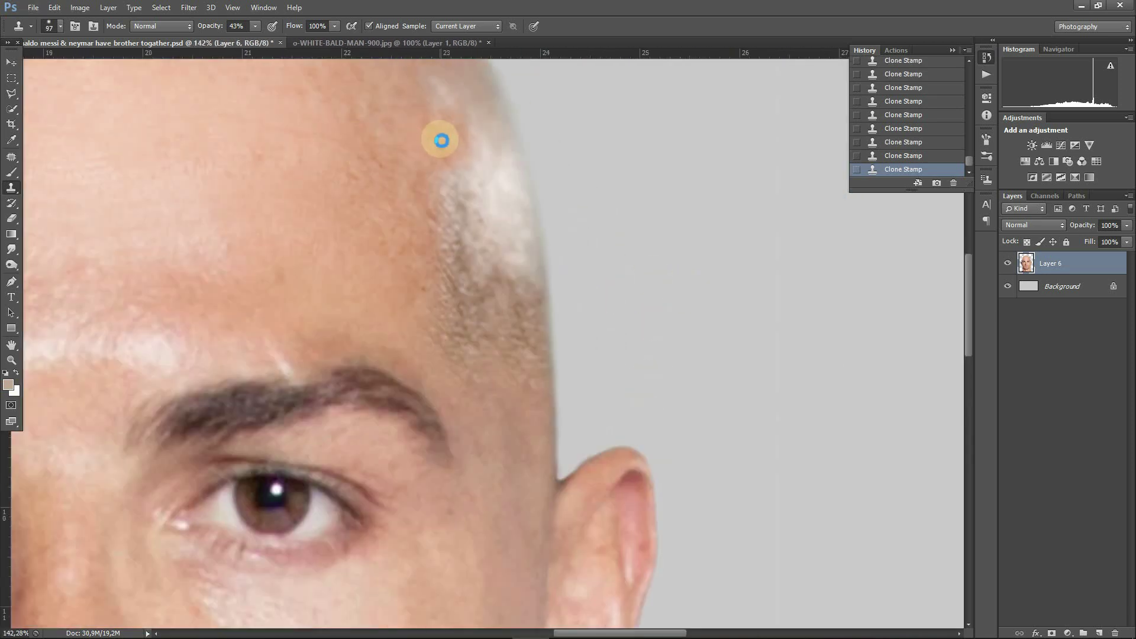
{"action": "scroll", "coordinate": [533, 281], "scroll_direction": "down", "scroll_amount": 2}
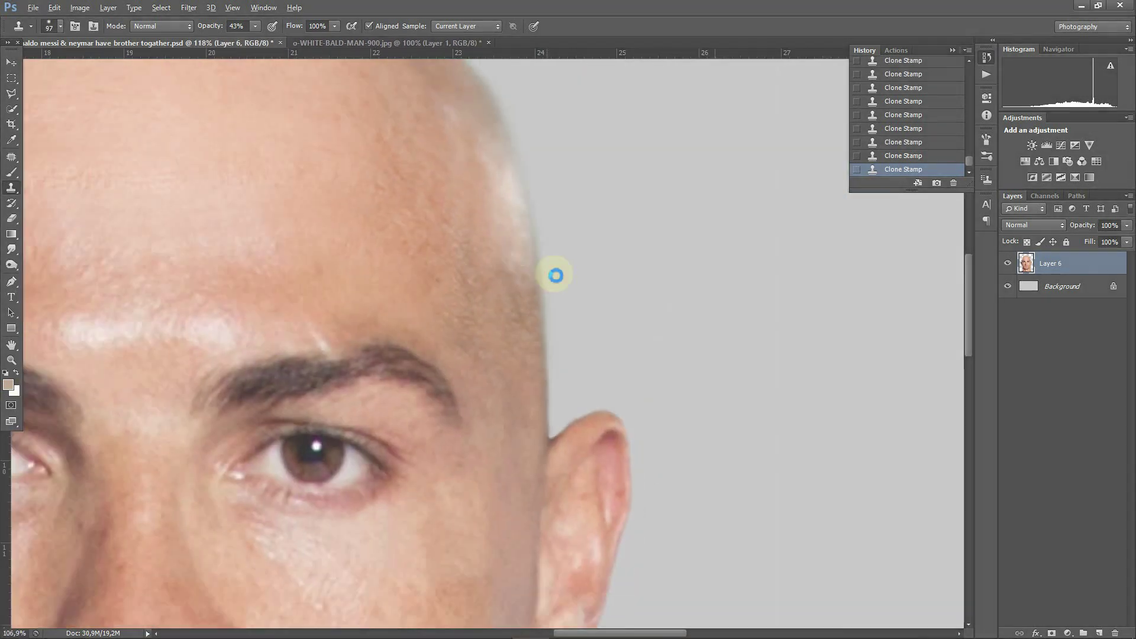
{"action": "scroll", "coordinate": [555, 272], "scroll_direction": "down", "scroll_amount": 5}
{"action": "scroll", "coordinate": [268, 281], "scroll_direction": "up", "scroll_amount": 5}
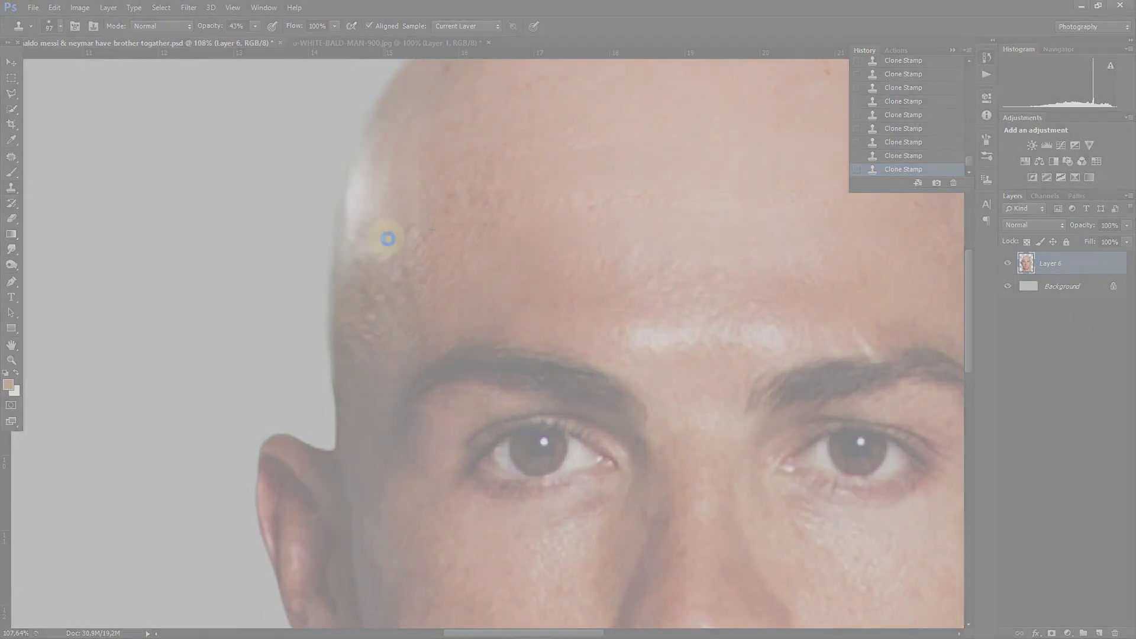
{"action": "scroll", "coordinate": [655, 263], "scroll_direction": "down", "scroll_amount": 5}
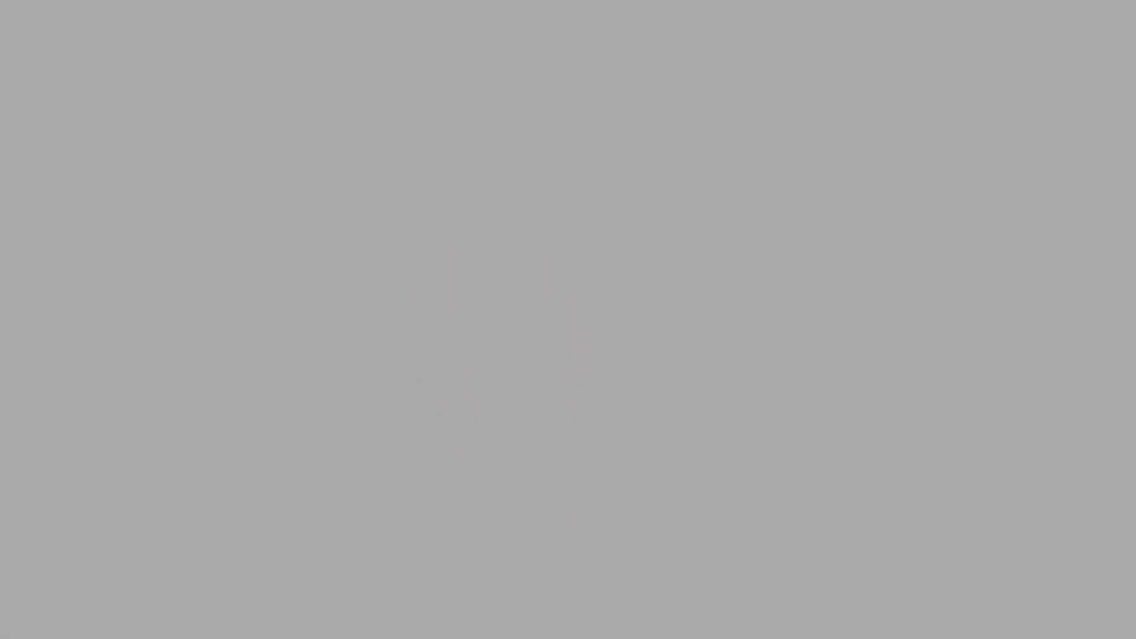